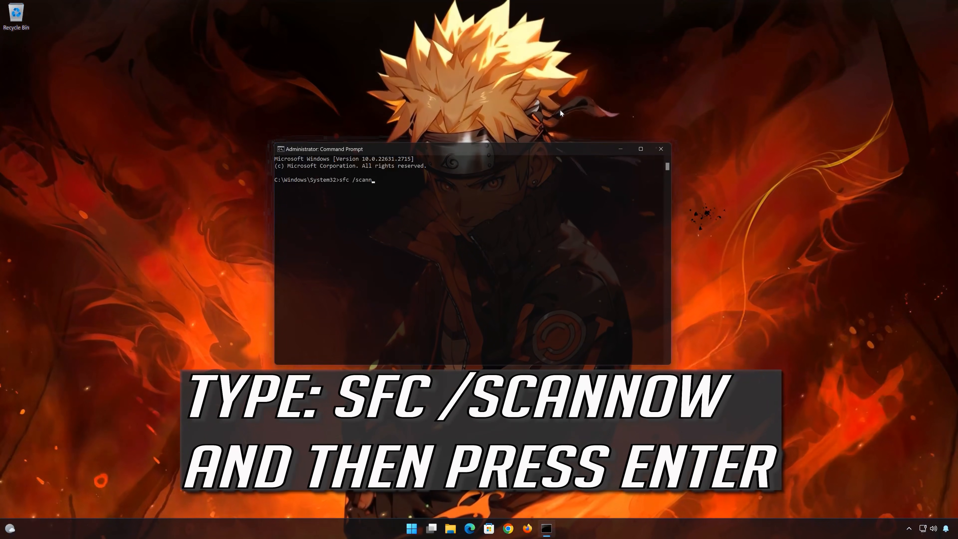
Run the sfc /scannow system file scan in the Command Prompt and end the session with exit
{"action": "type", "text": "nnow"}
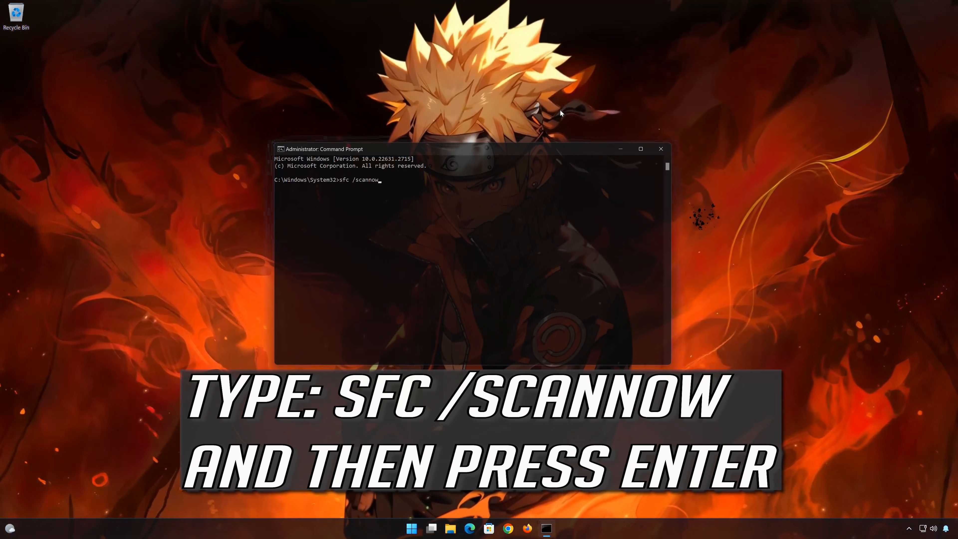
{"action": "key", "text": "Return"}
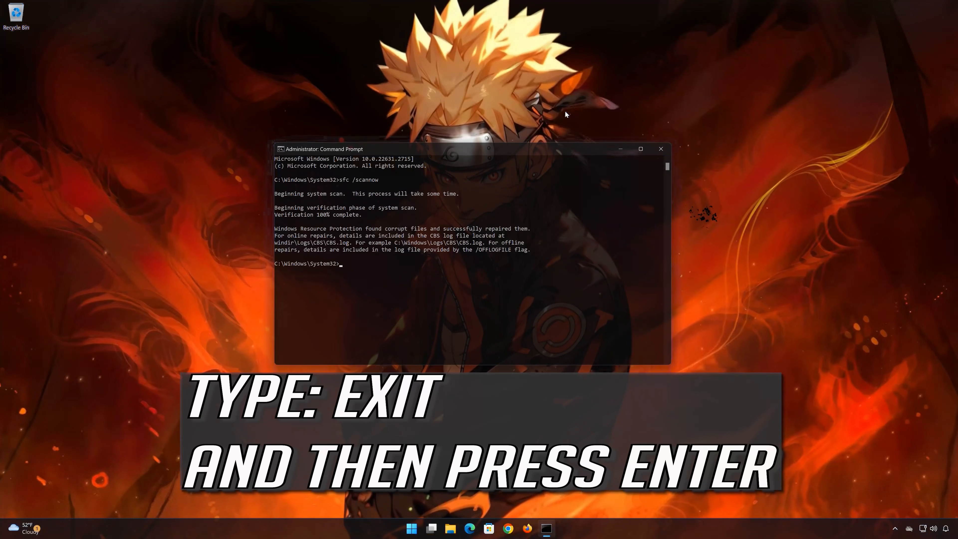
{"action": "type", "text": "exit"}
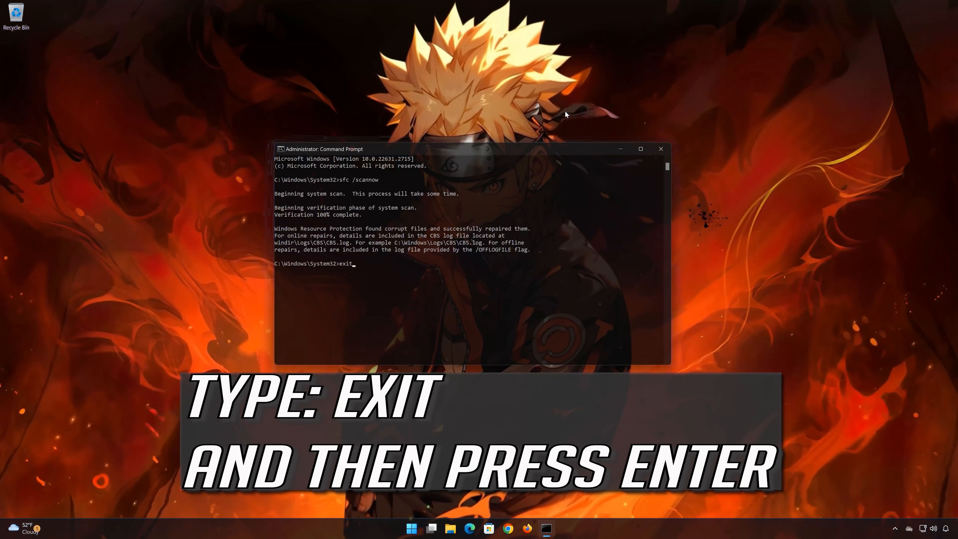
{"action": "key", "text": "Return"}
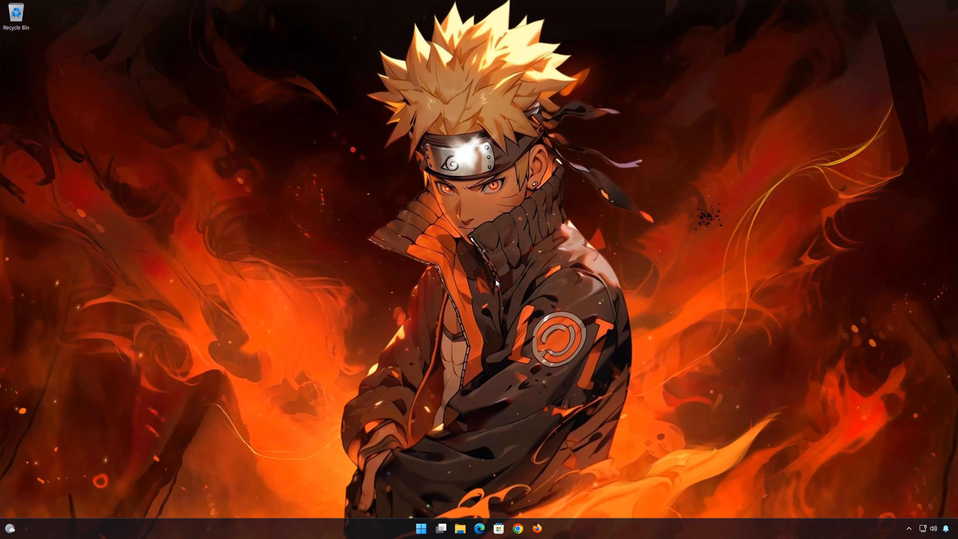
Launch Windows PowerShell as administrator, allow it to make changes, and move its window to the middle of the desktop
{"action": "left_click", "coordinate": [427, 531]}
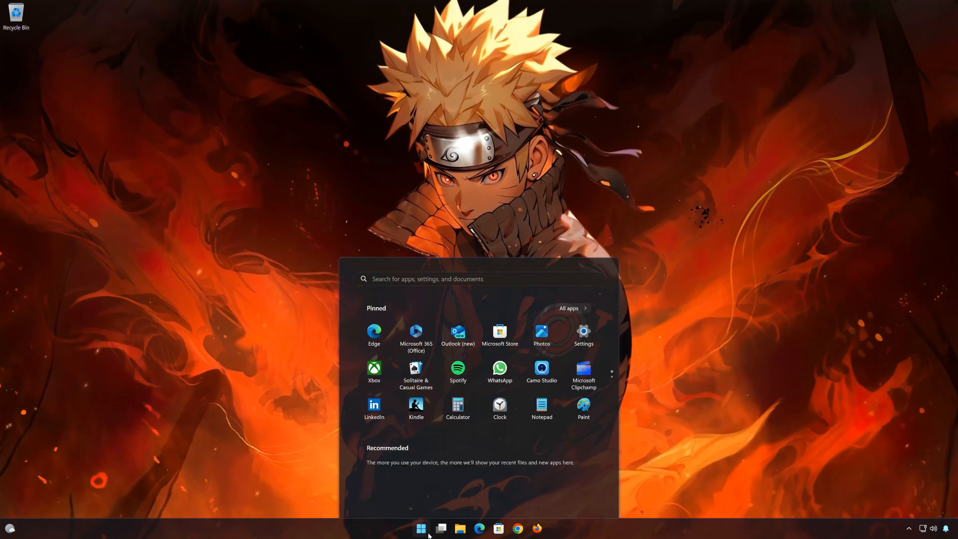
{"action": "type", "text": "powershell"}
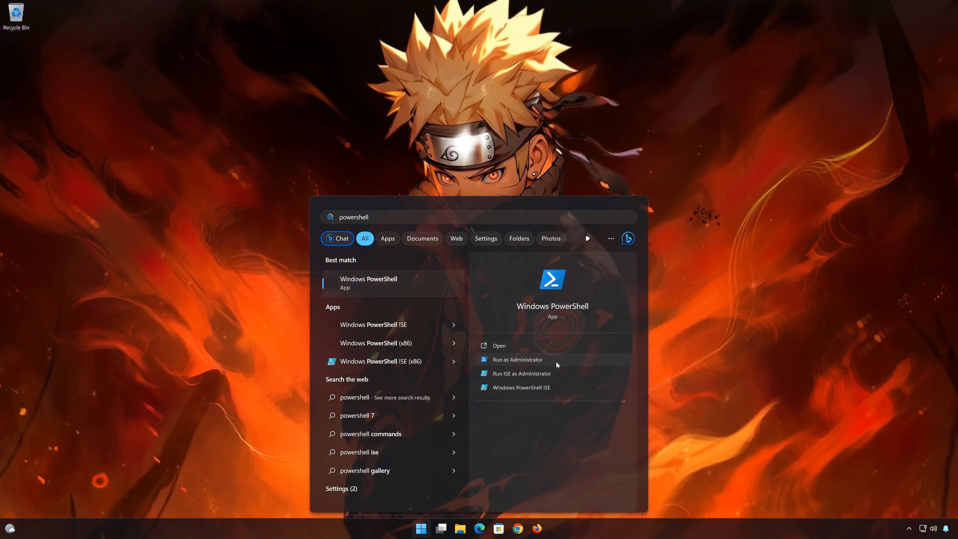
{"action": "left_click", "coordinate": [556, 360]}
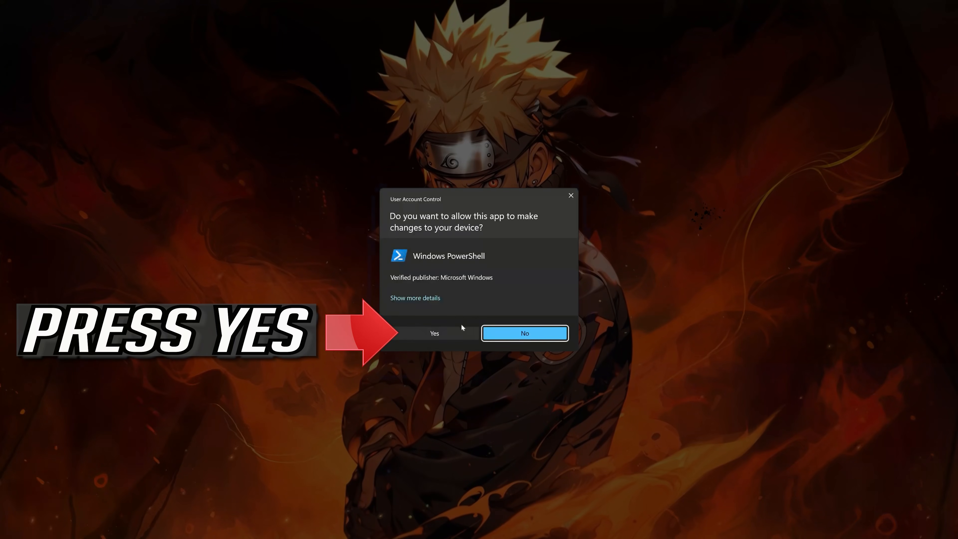
{"action": "left_click", "coordinate": [434, 334]}
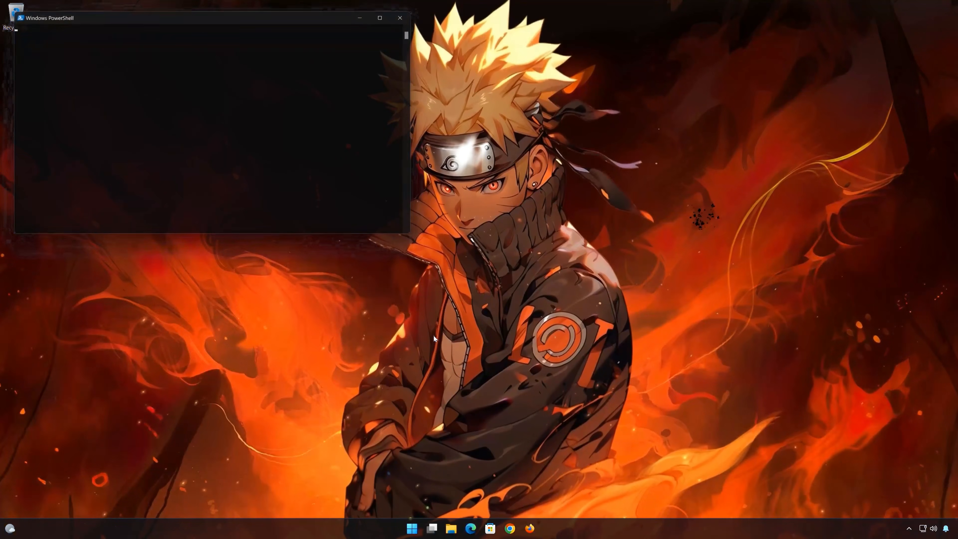
{"action": "left_click_drag", "start_coordinate": [255, 17], "coordinate": [523, 129]}
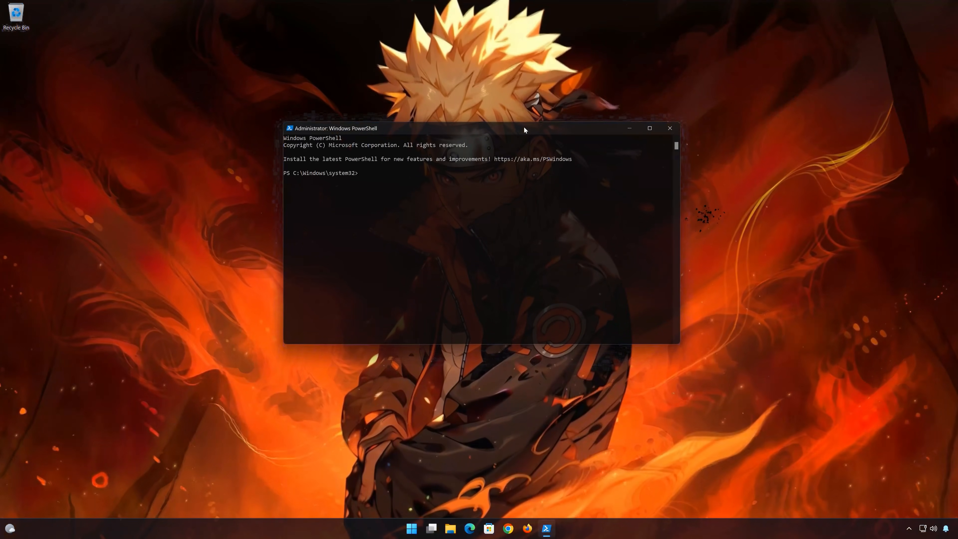
Repair the Windows image with DISM /Online /Cleanup-Image /RestoreHealth and end the PowerShell session with exit
{"action": "type", "text": "DISM"}
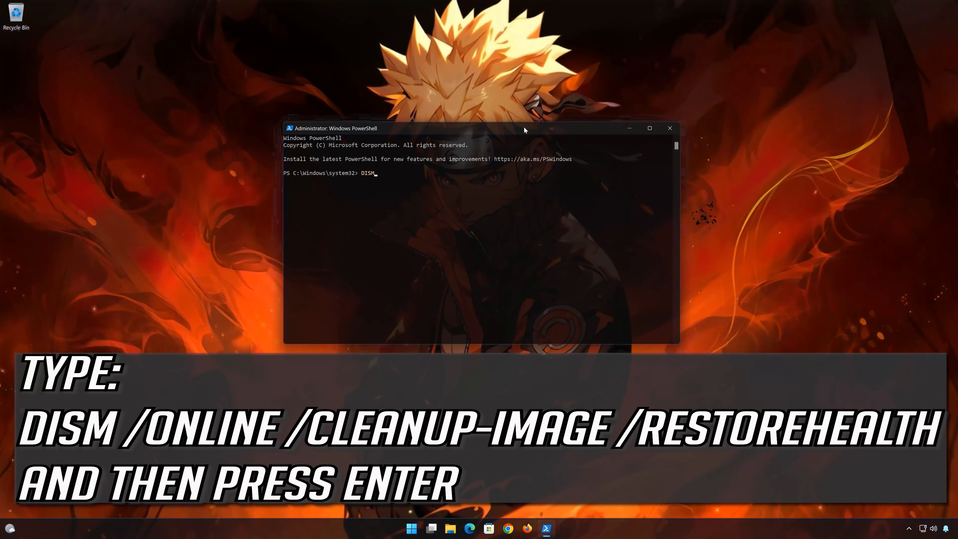
{"action": "type", "text": " /Onlinn"}
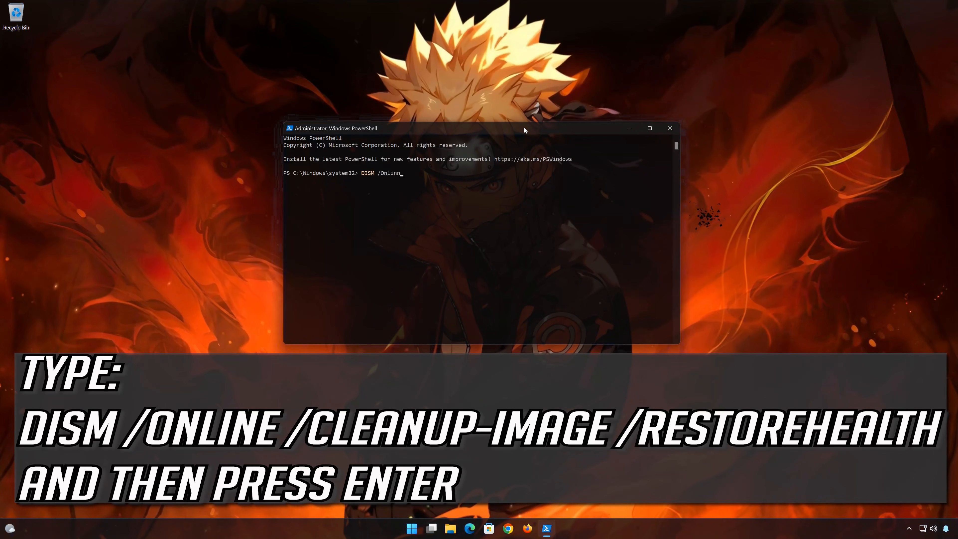
{"action": "key", "text": "BackSpace"}
{"action": "type", "text": "e "}
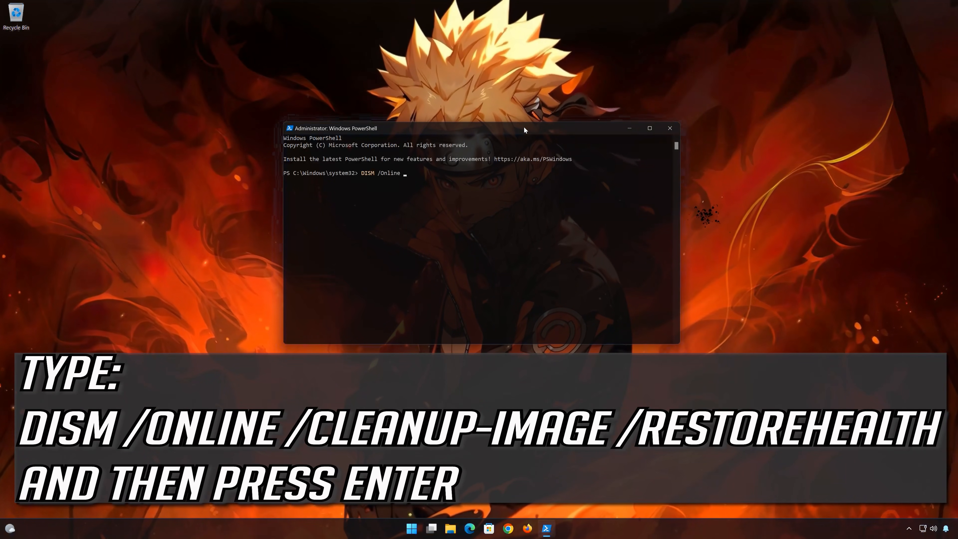
{"action": "type", "text": "/C"}
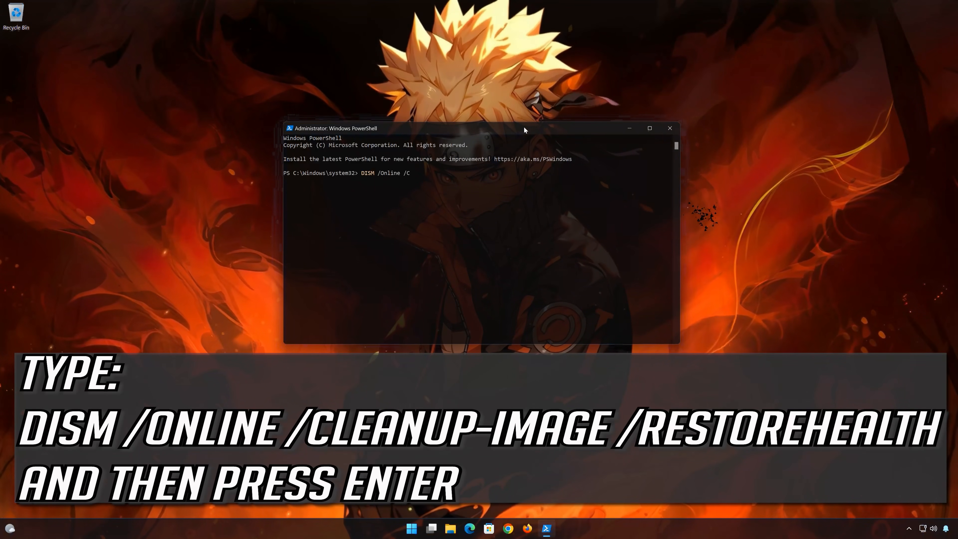
{"action": "type", "text": "lean"}
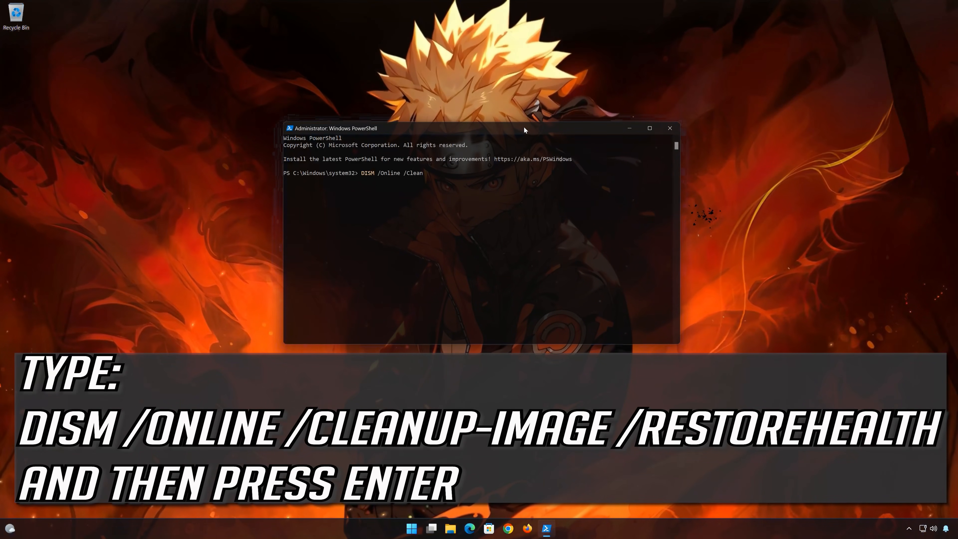
{"action": "type", "text": "up-Ima"}
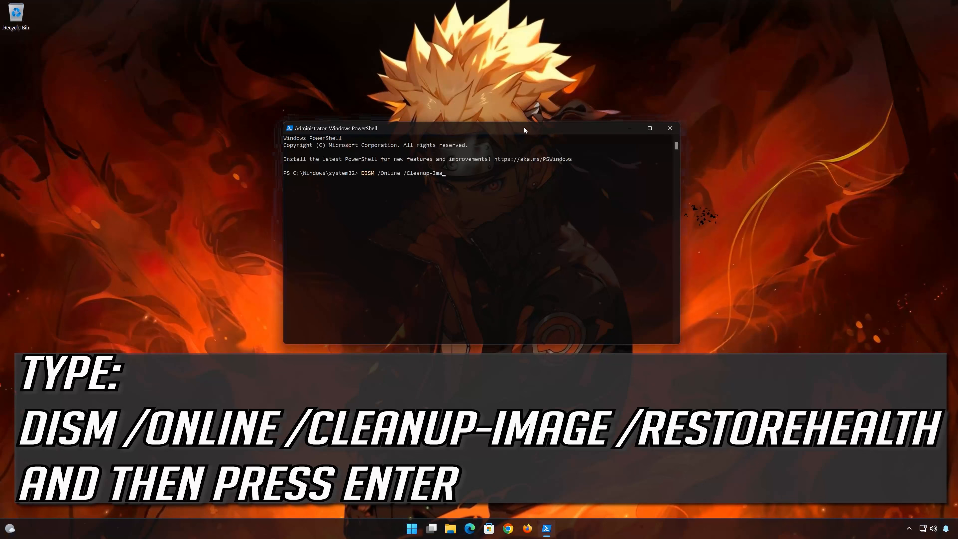
{"action": "type", "text": "ge /"}
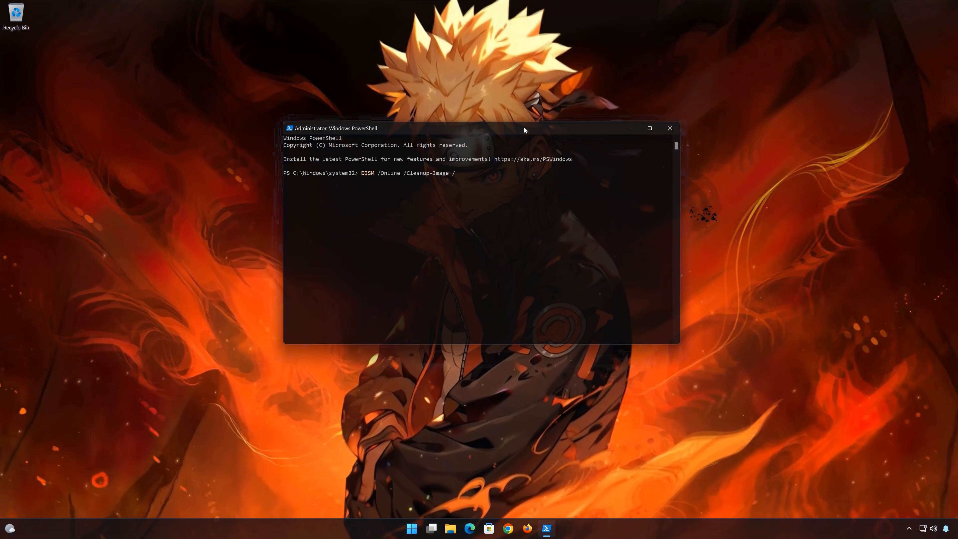
{"action": "type", "text": "Restore"}
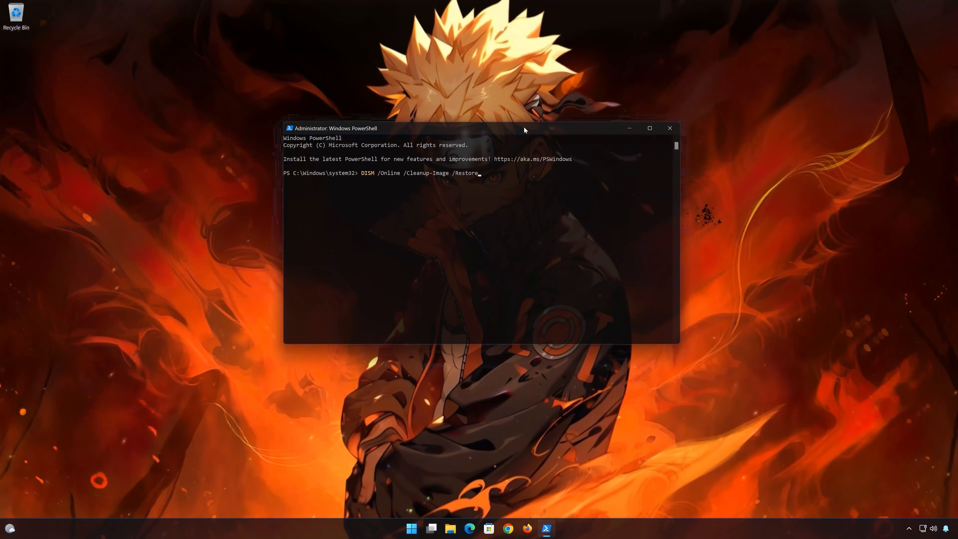
{"action": "type", "text": "Health"}
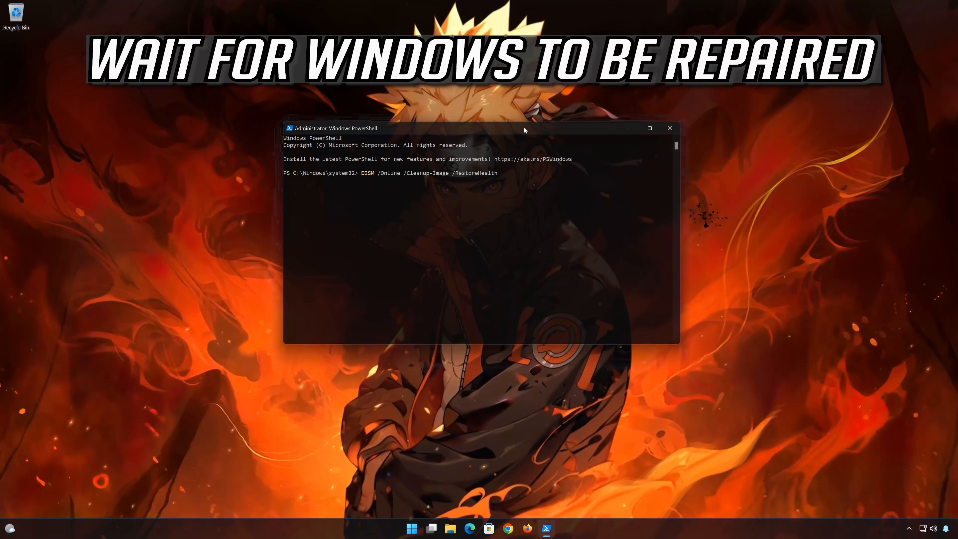
{"action": "key", "text": "Return"}
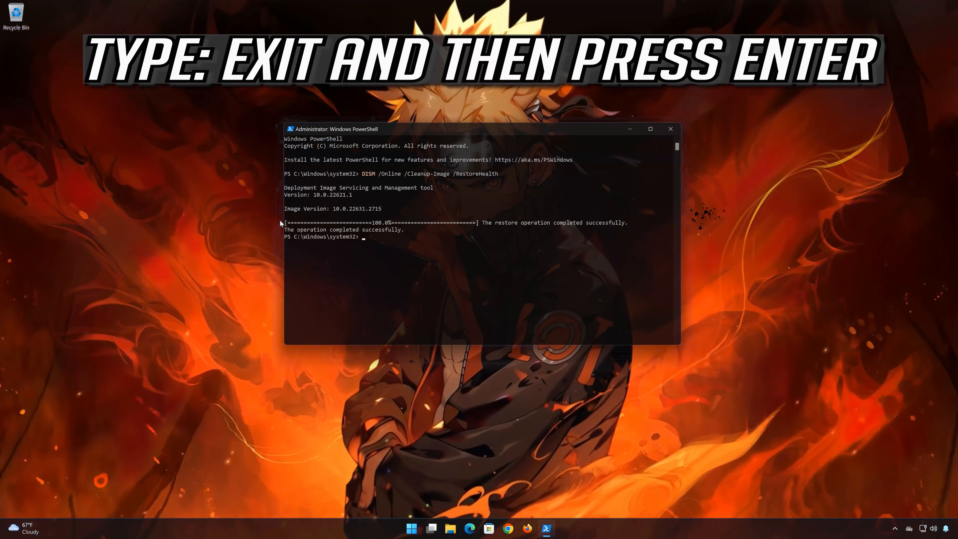
{"action": "type", "text": "exit"}
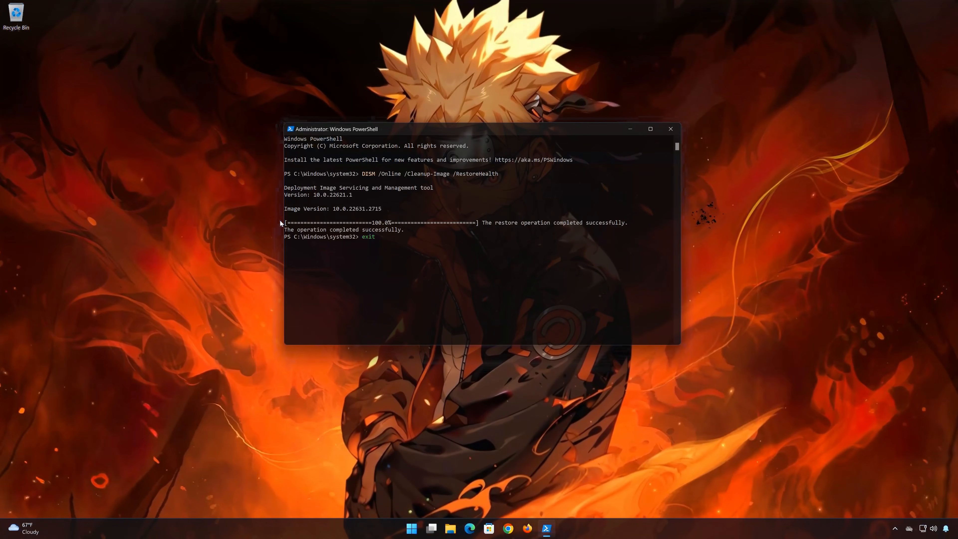
{"action": "key", "text": "Return"}
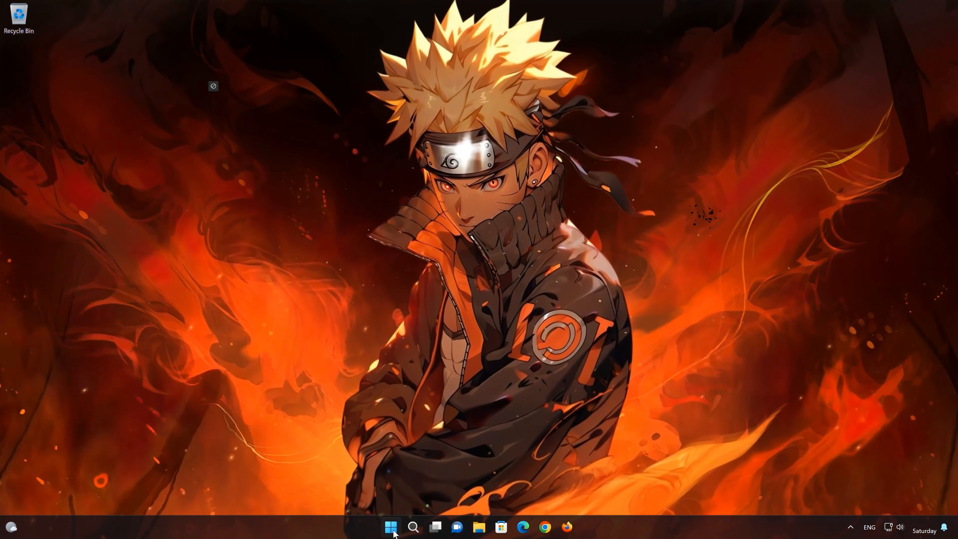
Open the Other troubleshooters page of the System troubleshooting options in Windows Settings
{"action": "left_click", "coordinate": [390, 527]}
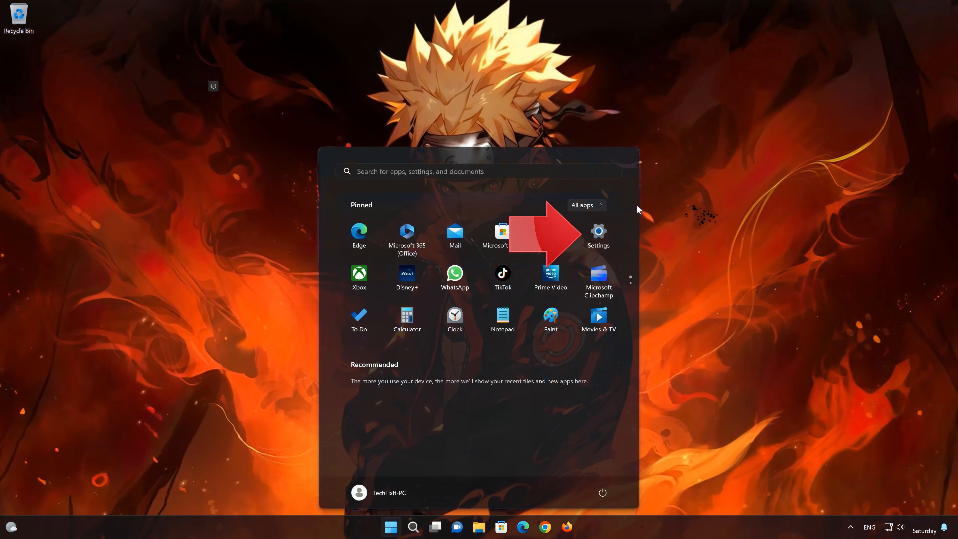
{"action": "left_click", "coordinate": [603, 237]}
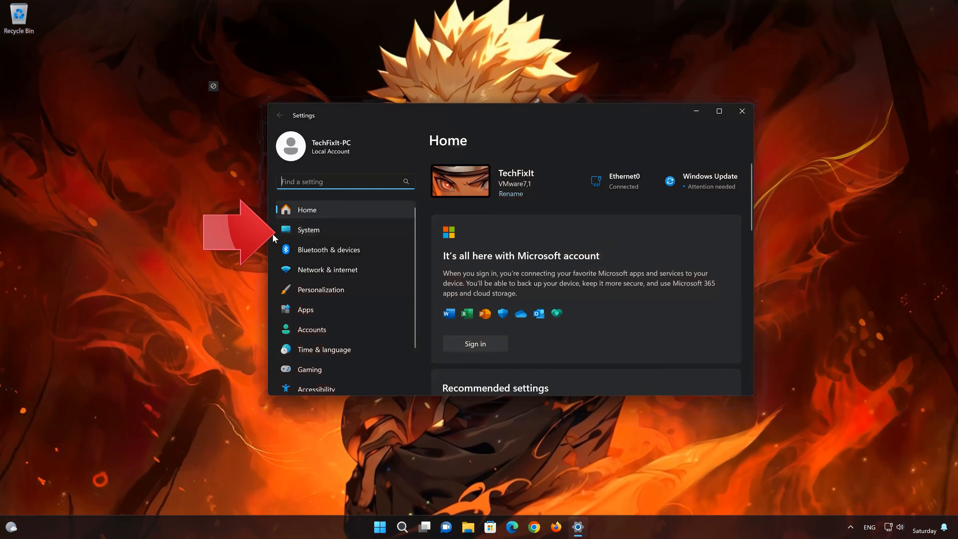
{"action": "left_click", "coordinate": [343, 233]}
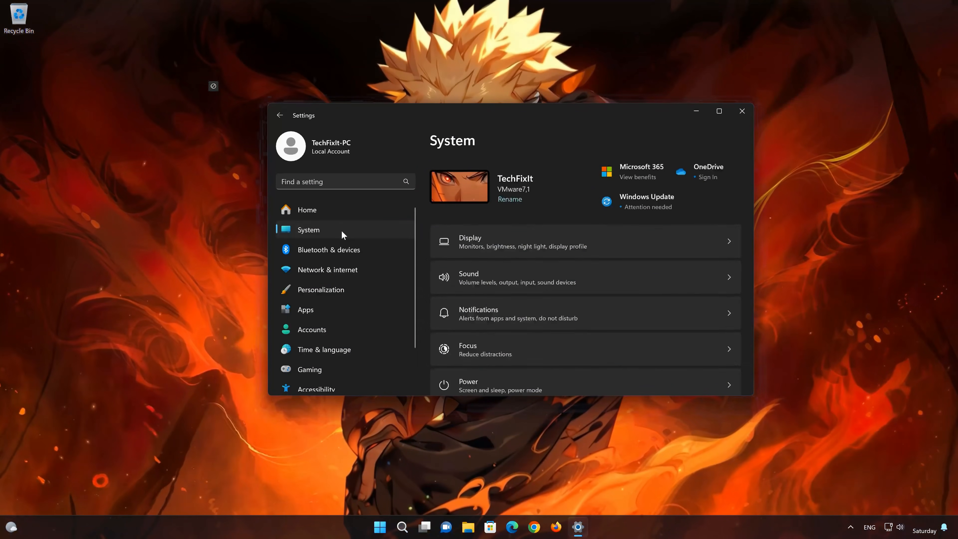
{"action": "scroll", "coordinate": [588, 307], "scroll_direction": "down", "scroll_amount": 6}
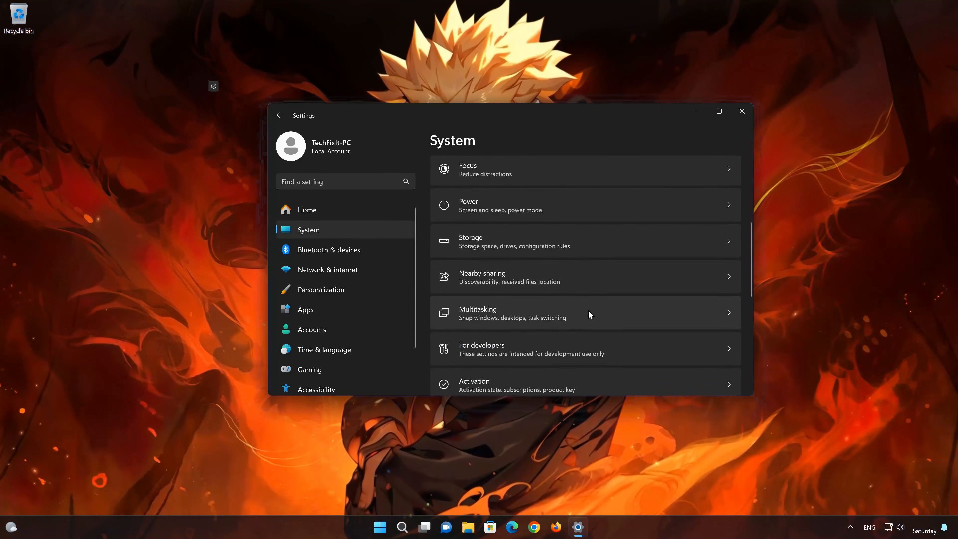
{"action": "scroll", "coordinate": [588, 311], "scroll_direction": "down", "scroll_amount": 2}
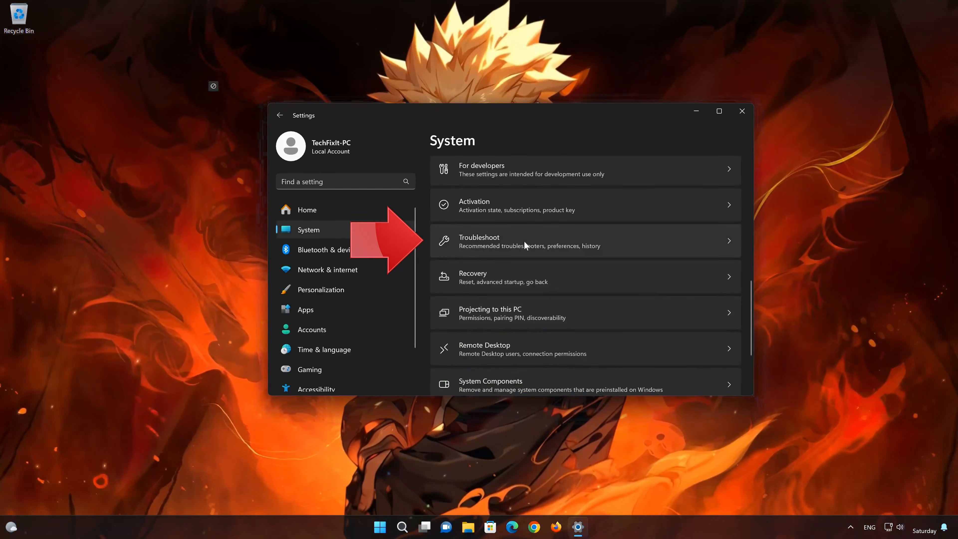
{"action": "scroll", "coordinate": [498, 260], "scroll_direction": "up", "scroll_amount": 1}
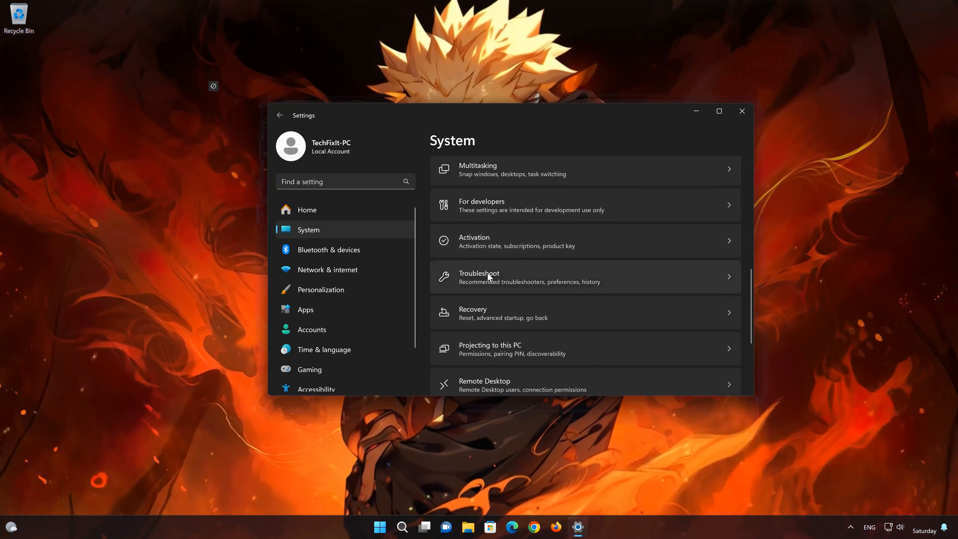
{"action": "left_click", "coordinate": [488, 273]}
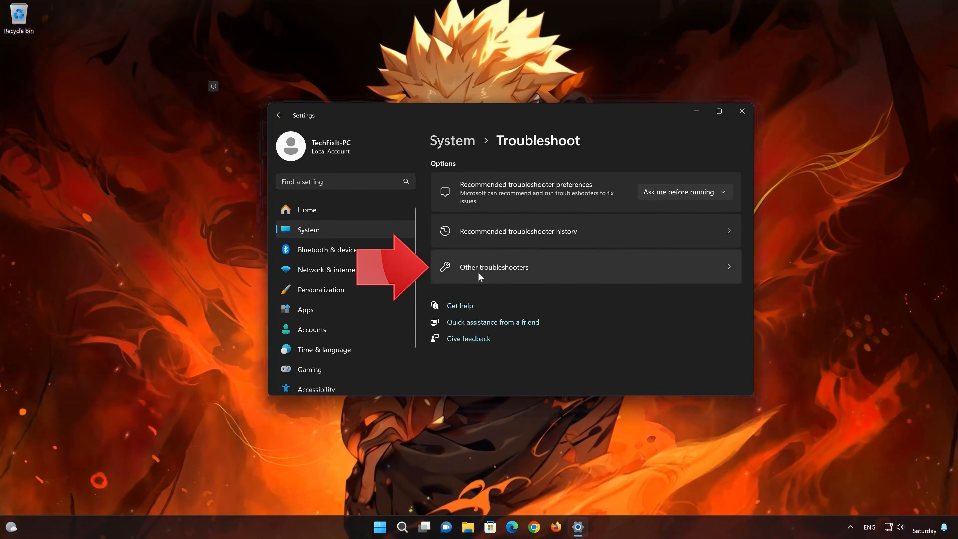
{"action": "left_click", "coordinate": [495, 281]}
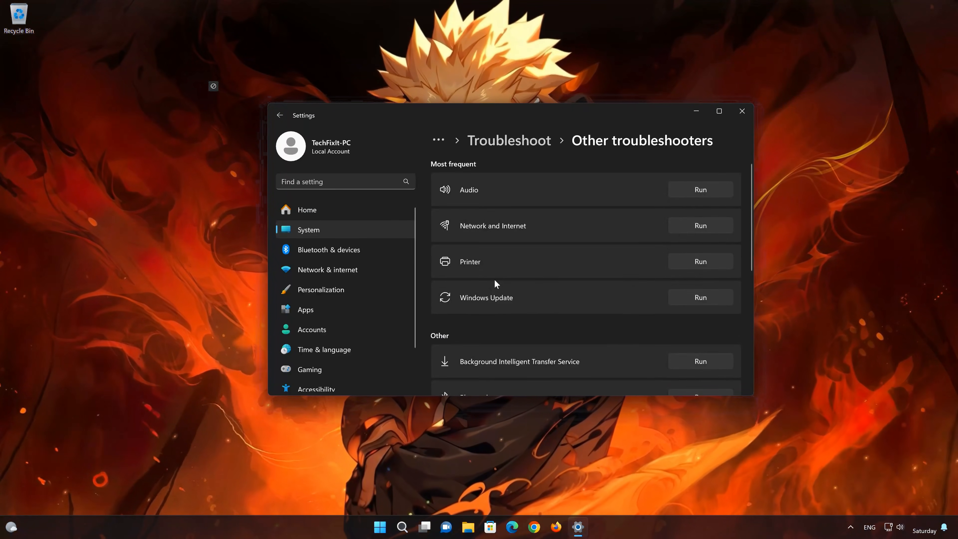
Run the Background Intelligent Transfer Service troubleshooter, agree to the diagnostics, and answer Yes to whether the problem was solved
{"action": "scroll", "coordinate": [495, 282], "scroll_direction": "down", "scroll_amount": 3}
{"action": "scroll", "coordinate": [509, 256], "scroll_direction": "up", "scroll_amount": 1}
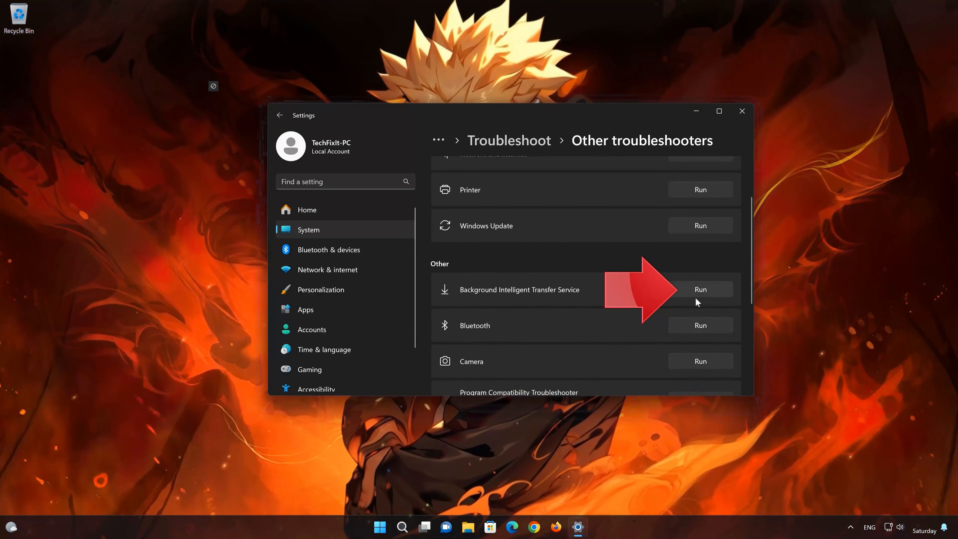
{"action": "left_click", "coordinate": [712, 289]}
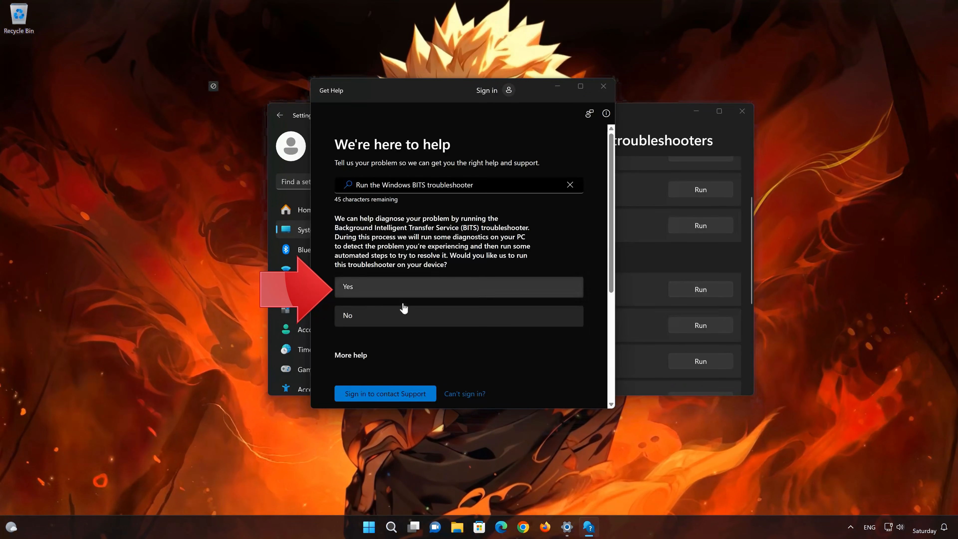
{"action": "left_click", "coordinate": [421, 292]}
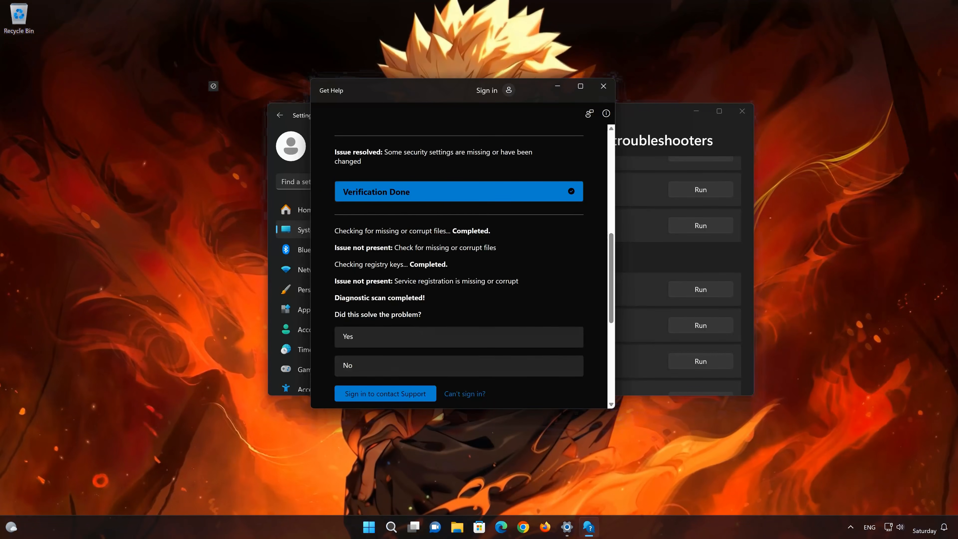
{"action": "left_click", "coordinate": [390, 337]}
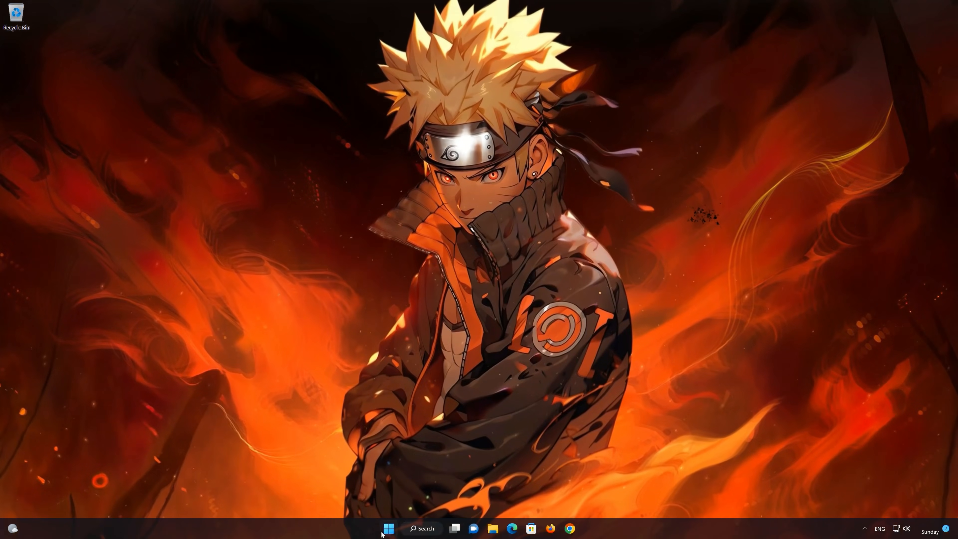
Run the Windows Update troubleshooter from the Other troubleshooters page of the System settings in Windows Settings
{"action": "left_click", "coordinate": [384, 529]}
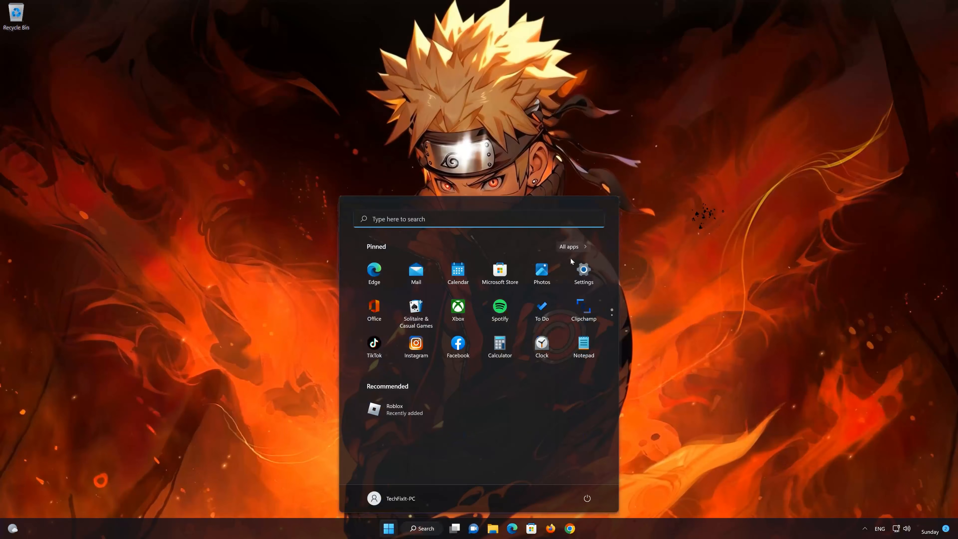
{"action": "left_click", "coordinate": [588, 275]}
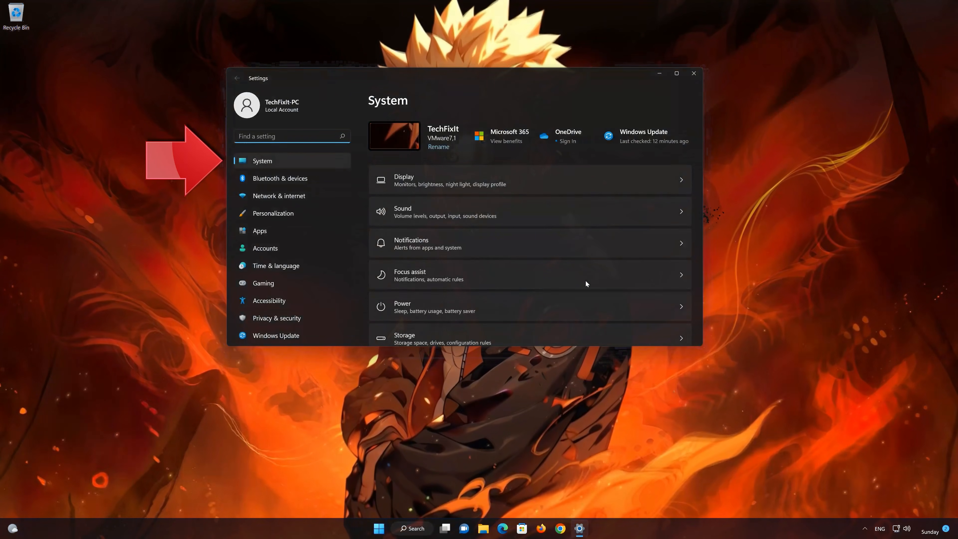
{"action": "left_click", "coordinate": [305, 163]}
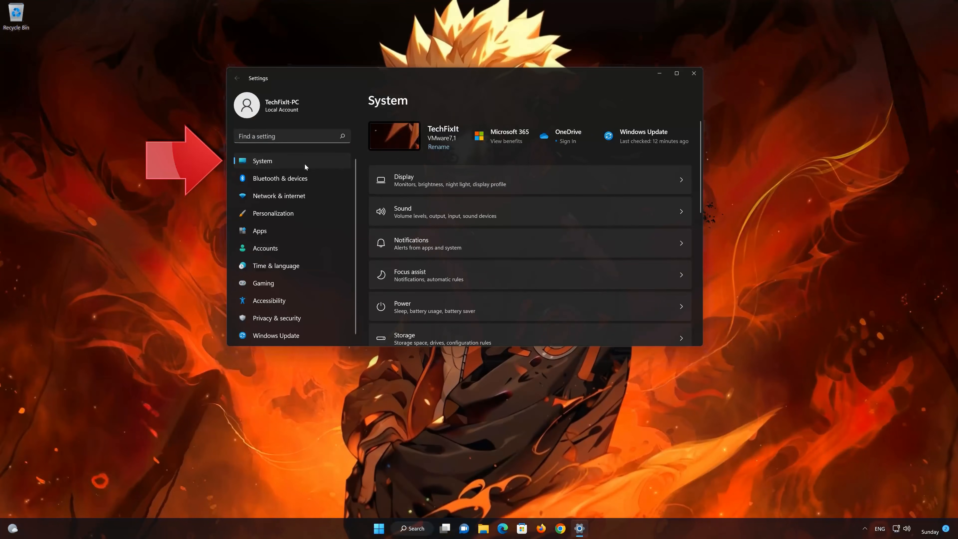
{"action": "scroll", "coordinate": [437, 208], "scroll_direction": "down", "scroll_amount": 1}
{"action": "scroll", "coordinate": [437, 208], "scroll_direction": "down", "scroll_amount": 5}
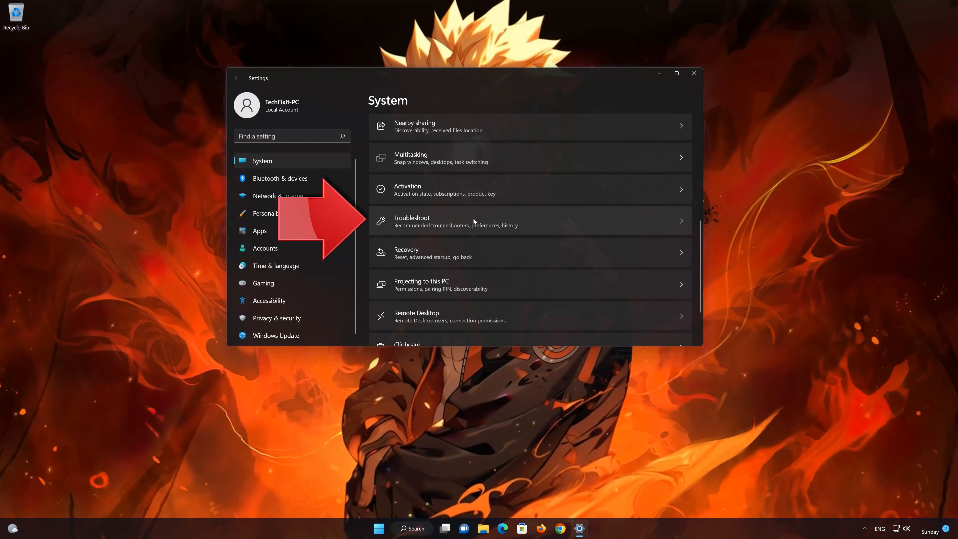
{"action": "left_click", "coordinate": [496, 218]}
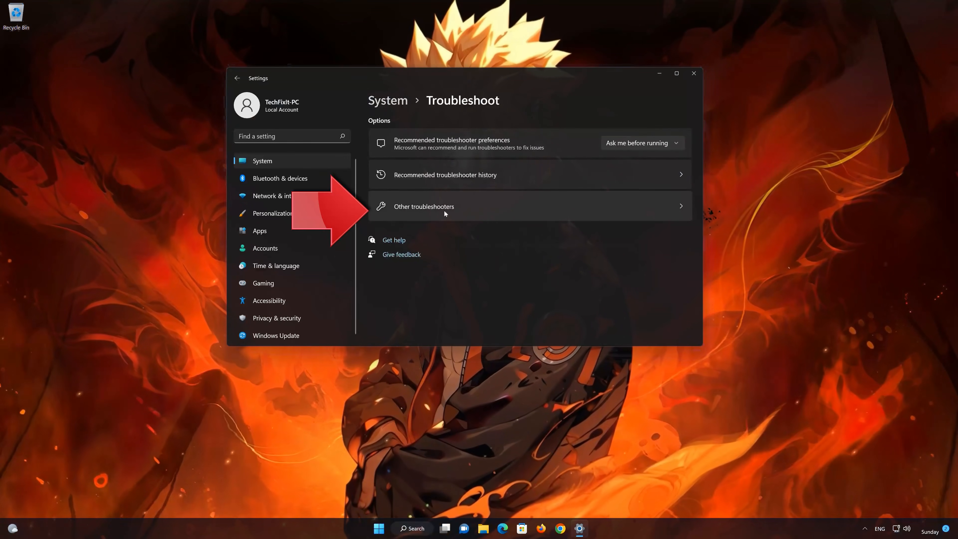
{"action": "left_click", "coordinate": [501, 214]}
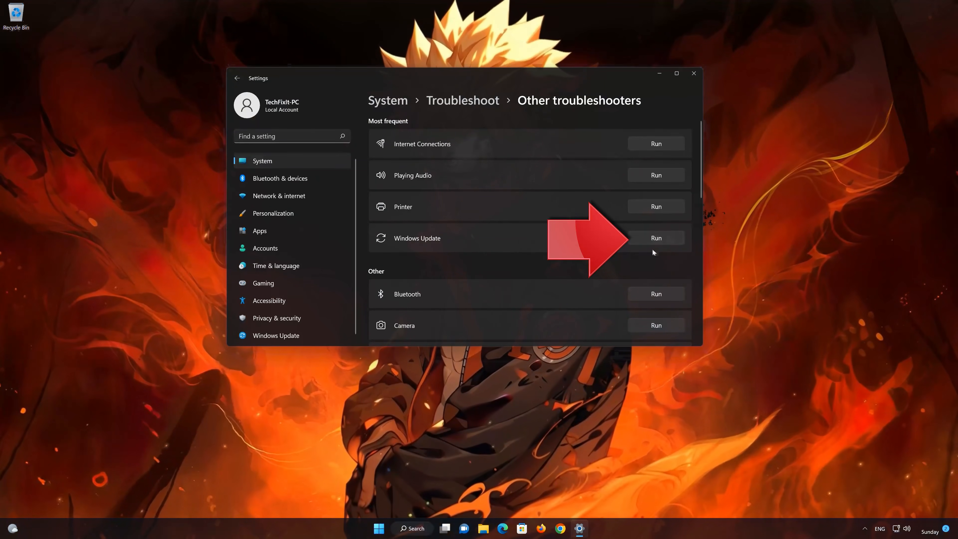
{"action": "left_click", "coordinate": [664, 237]}
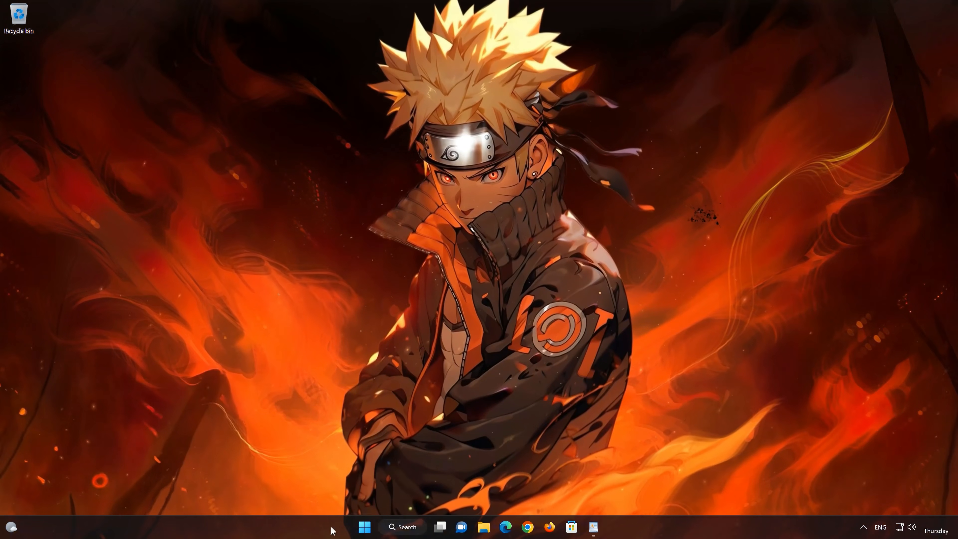
Find Notepad with a search for notepad and open it with a blank document
{"action": "left_click", "coordinate": [364, 527]}
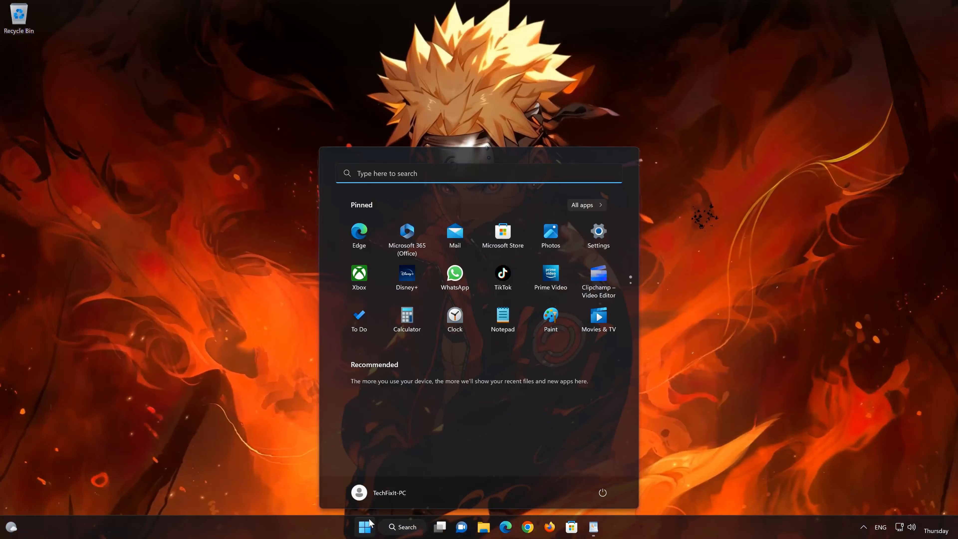
{"action": "type", "text": "notepad"}
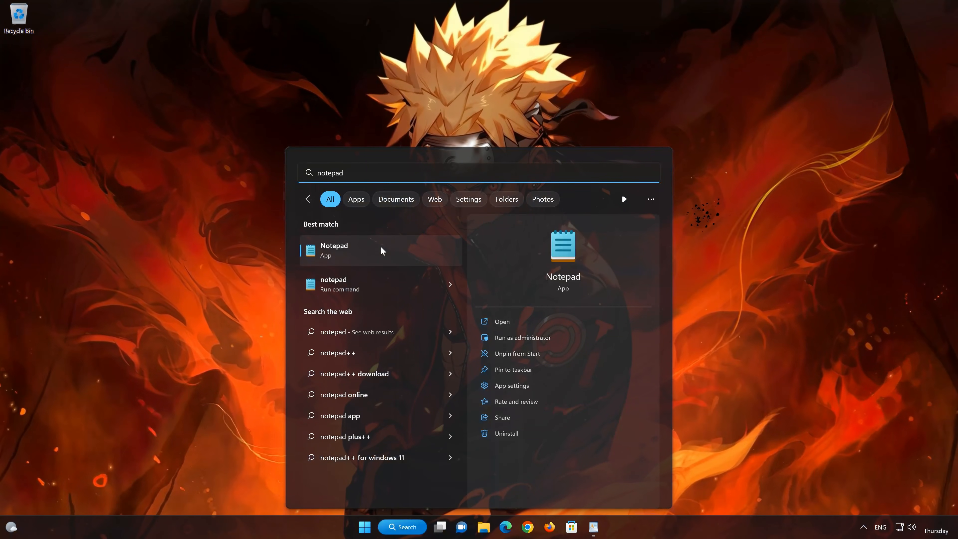
{"action": "left_click", "coordinate": [381, 247]}
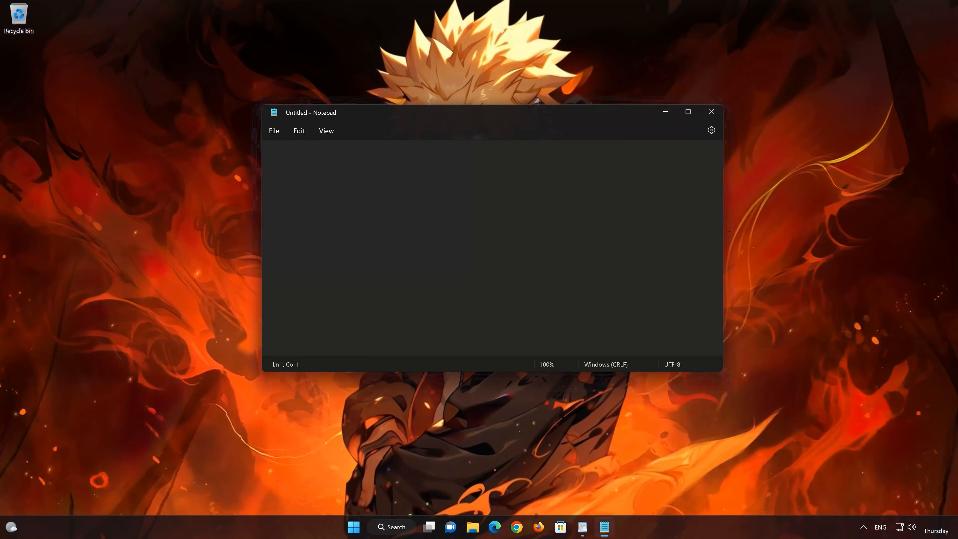
Copy the whole list of update reset commands from the WordPad document, minimise WordPad, and paste the list into the blank Notepad document
{"action": "left_click", "coordinate": [583, 528]}
{"action": "key", "text": "ctrl+a"}
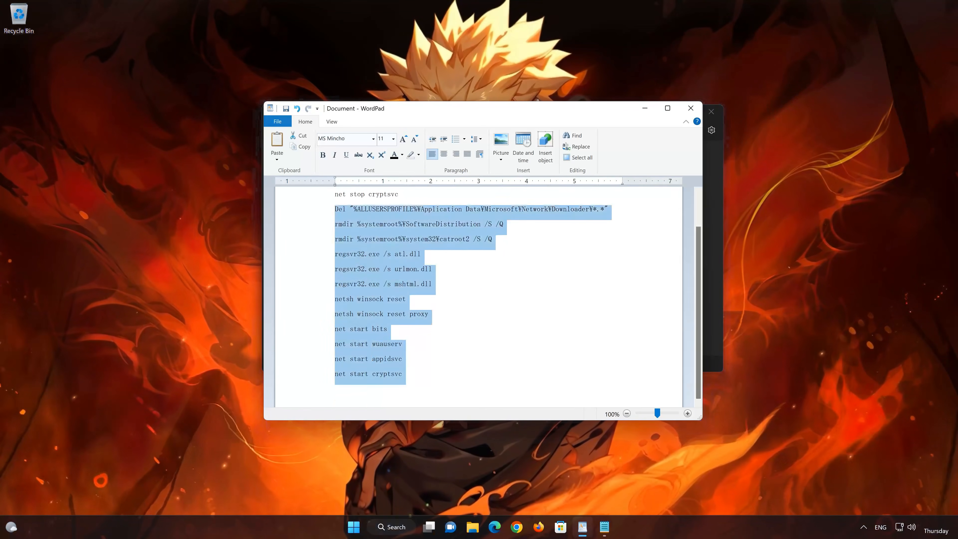
{"action": "scroll", "coordinate": [479, 298], "scroll_direction": "up", "scroll_amount": 1}
{"action": "right_click", "coordinate": [344, 205]}
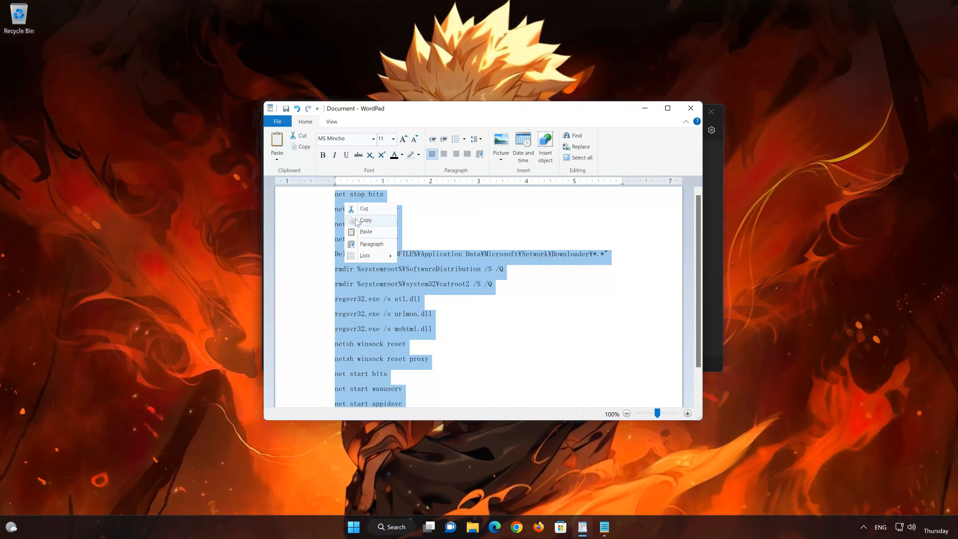
{"action": "left_click", "coordinate": [364, 220]}
{"action": "left_click", "coordinate": [646, 108]}
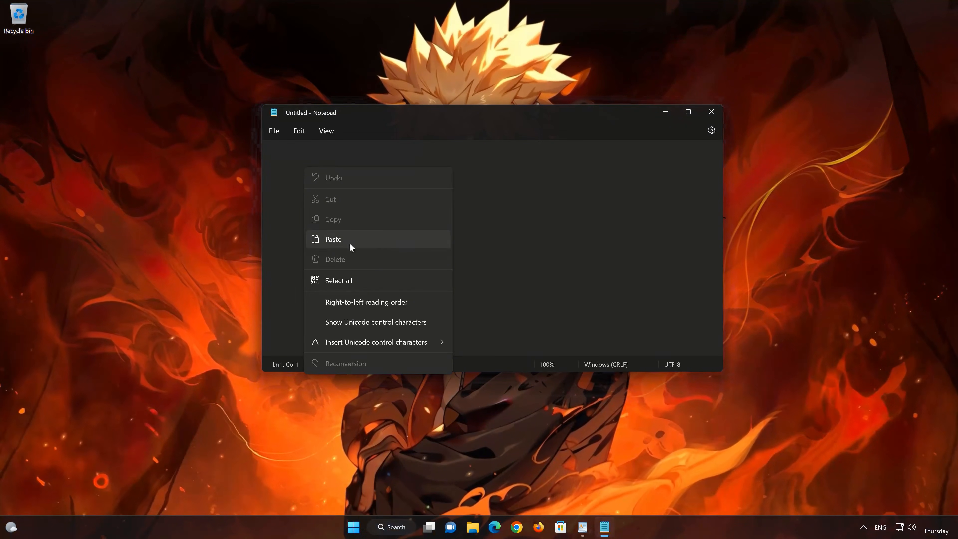
{"action": "left_click", "coordinate": [334, 239]}
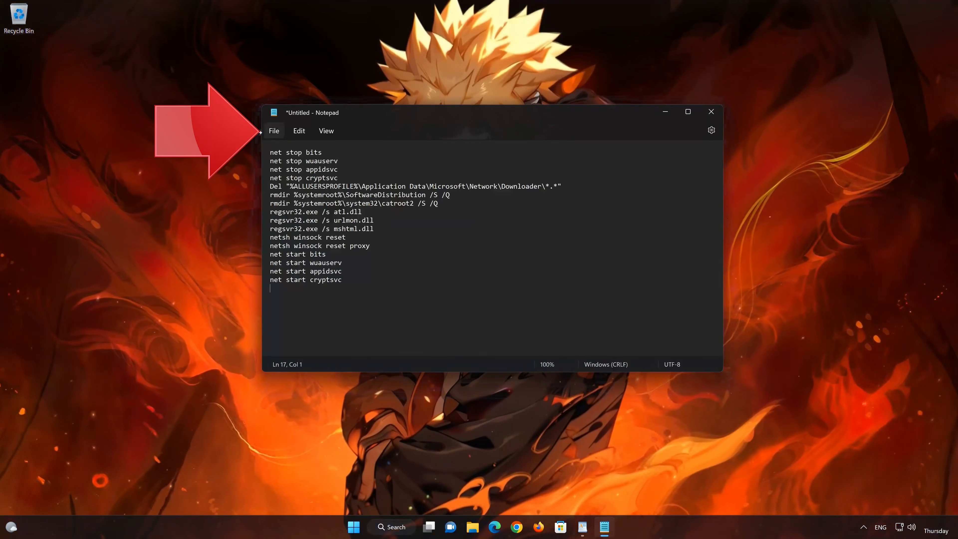
Save the commands to the desktop as a batch file named FIX, with All files as the file type, and close Notepad
{"action": "left_click", "coordinate": [275, 131]}
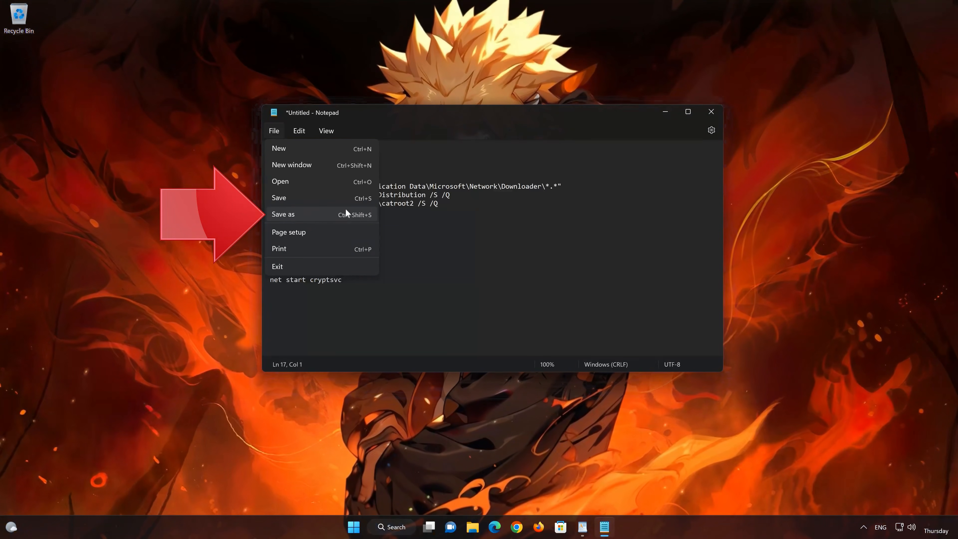
{"action": "left_click", "coordinate": [310, 213]}
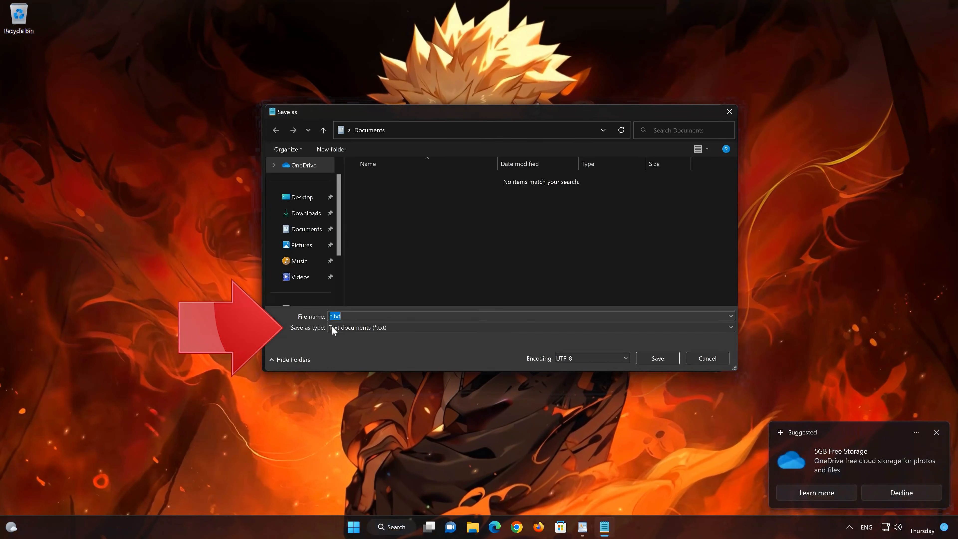
{"action": "left_click", "coordinate": [347, 326]}
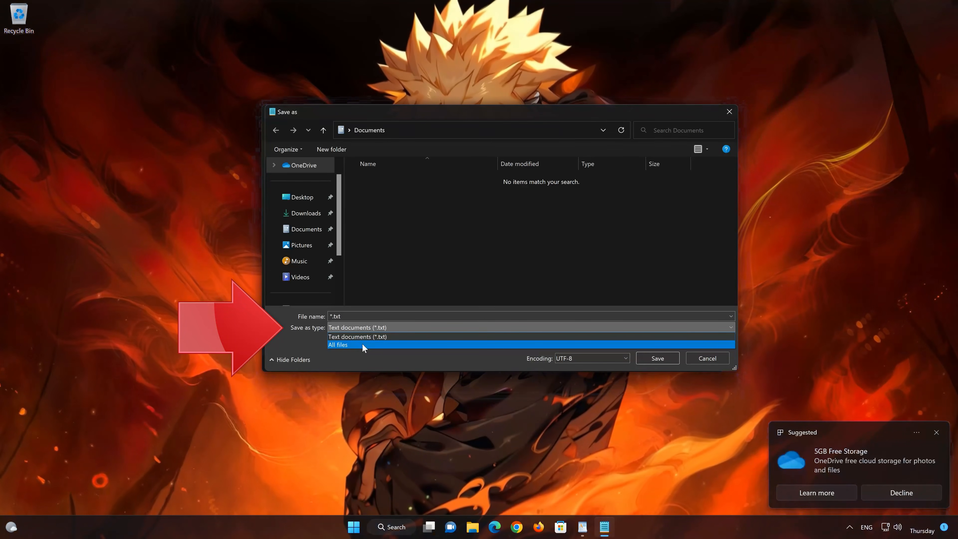
{"action": "left_click", "coordinate": [377, 344]}
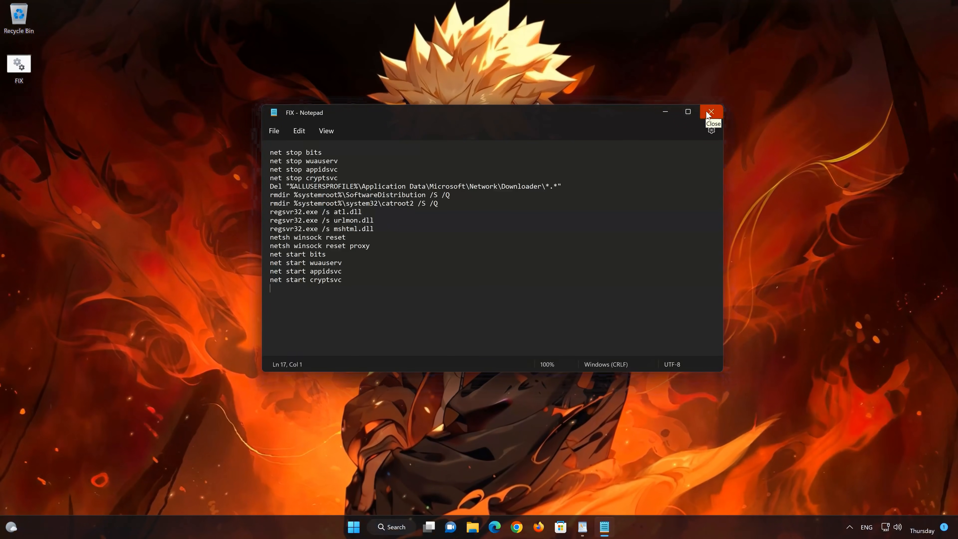
{"action": "left_click", "coordinate": [709, 112]}
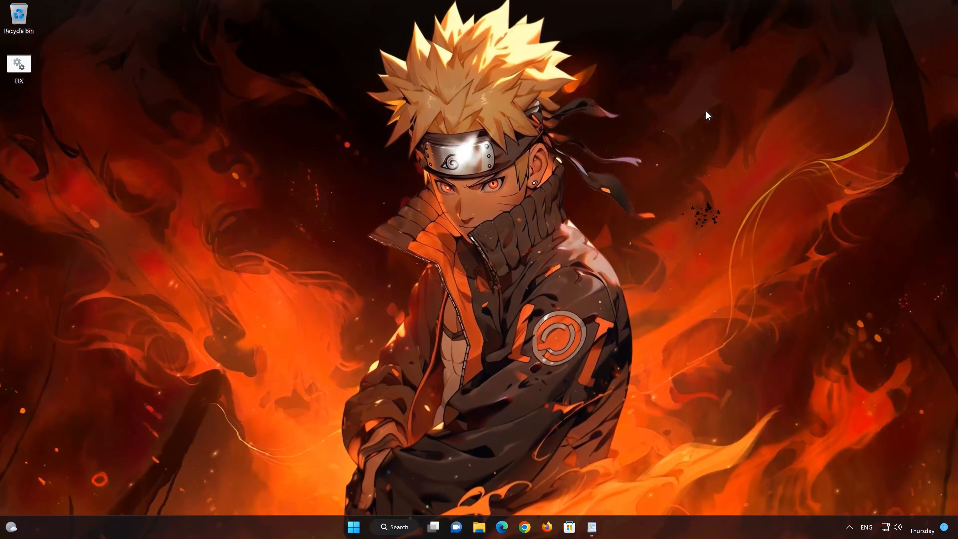
Run the FIX batch file as administrator, allow it to make changes, and answer Y to its service-stop and file-deletion prompts
{"action": "right_click", "coordinate": [21, 72]}
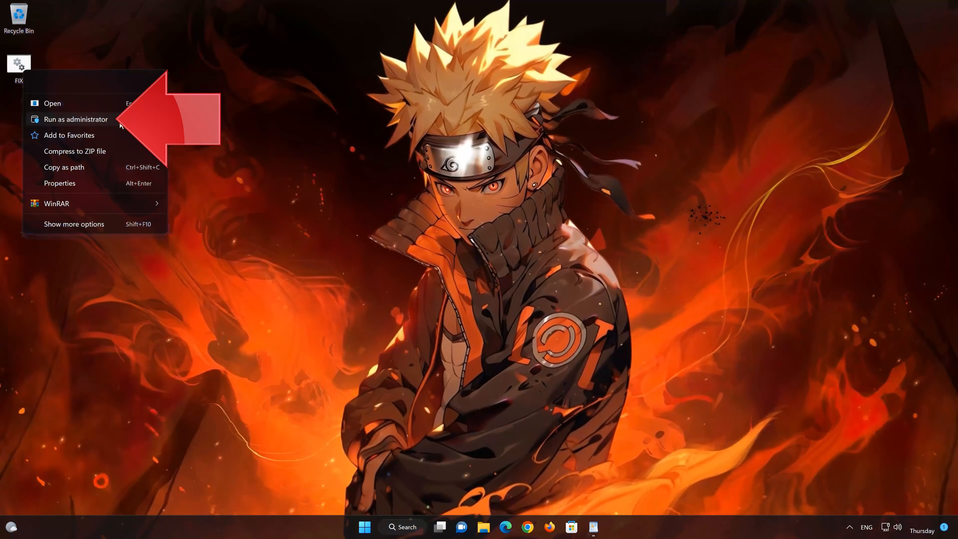
{"action": "left_click", "coordinate": [112, 121]}
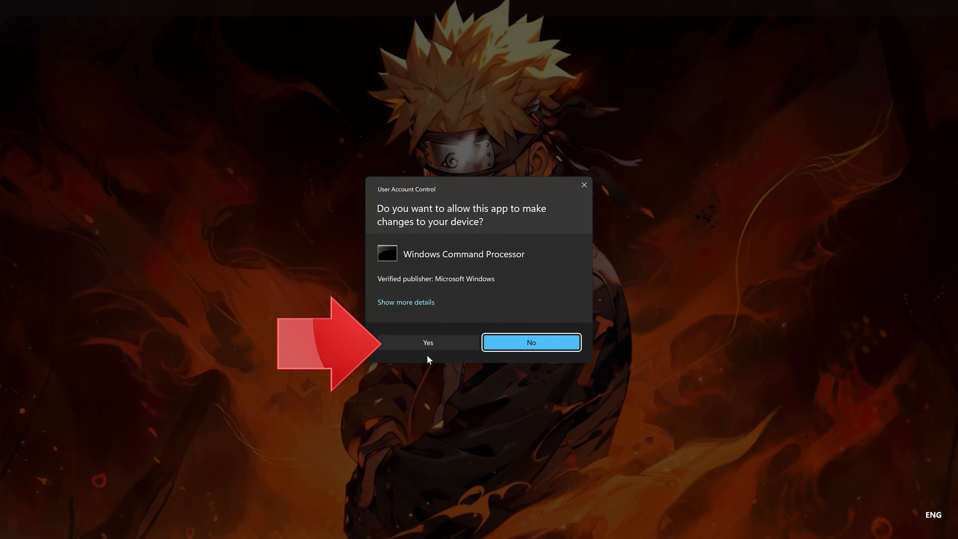
{"action": "left_click", "coordinate": [432, 343]}
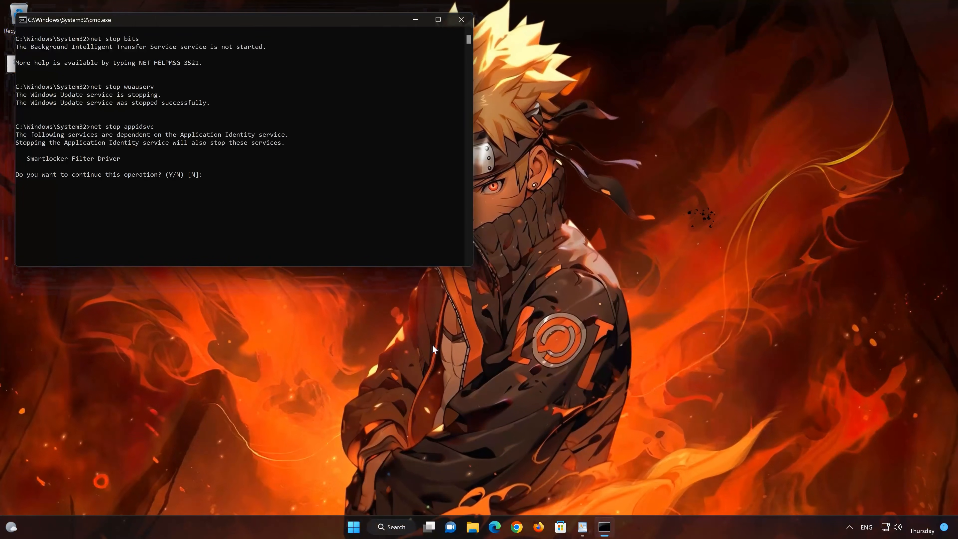
{"action": "type", "text": "Y"}
{"action": "key", "text": "Return"}
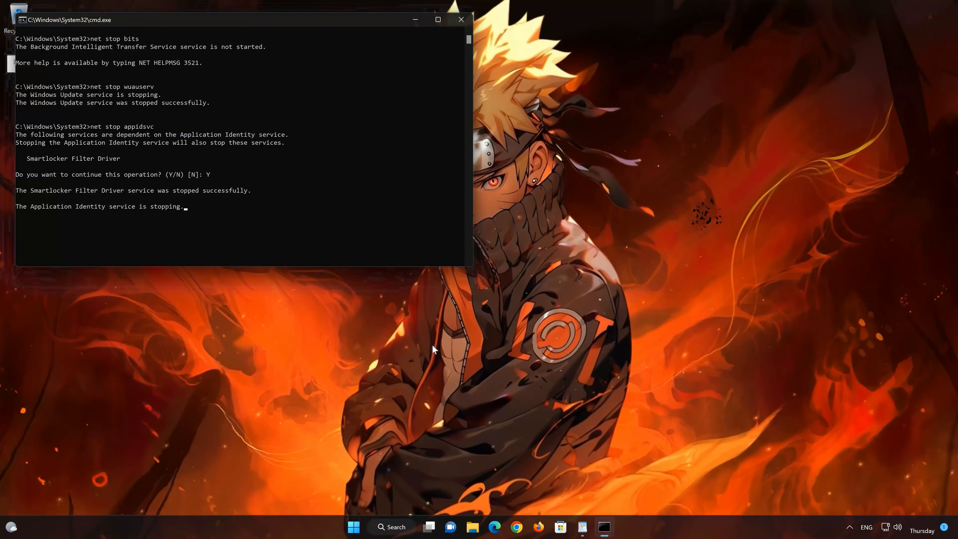
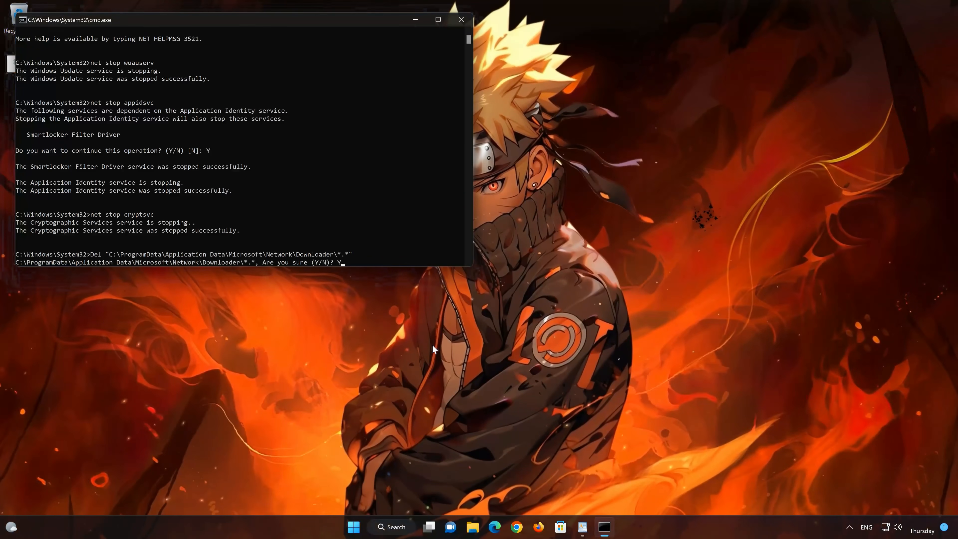
{"action": "key", "text": "Return"}
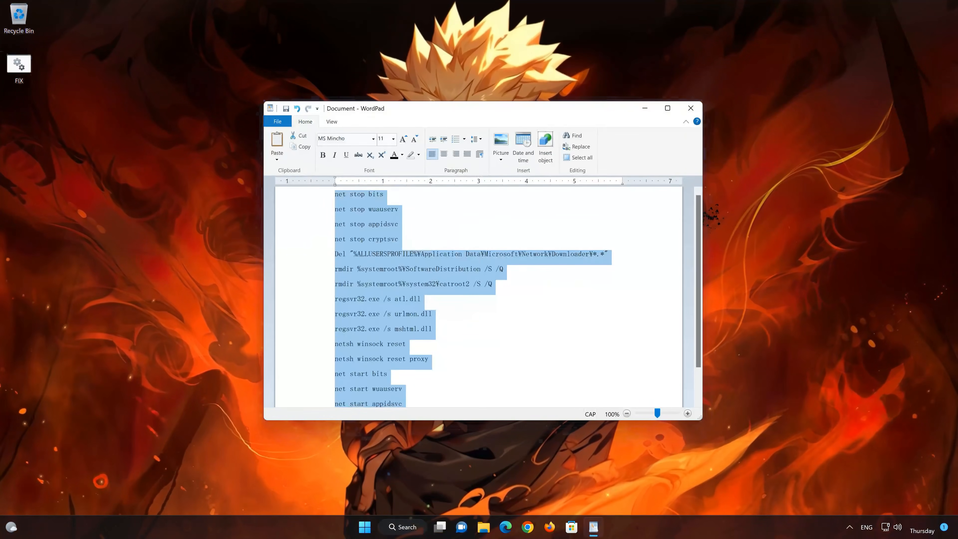
Close the WordPad document and restart the computer
{"action": "key", "text": "alt+F4"}
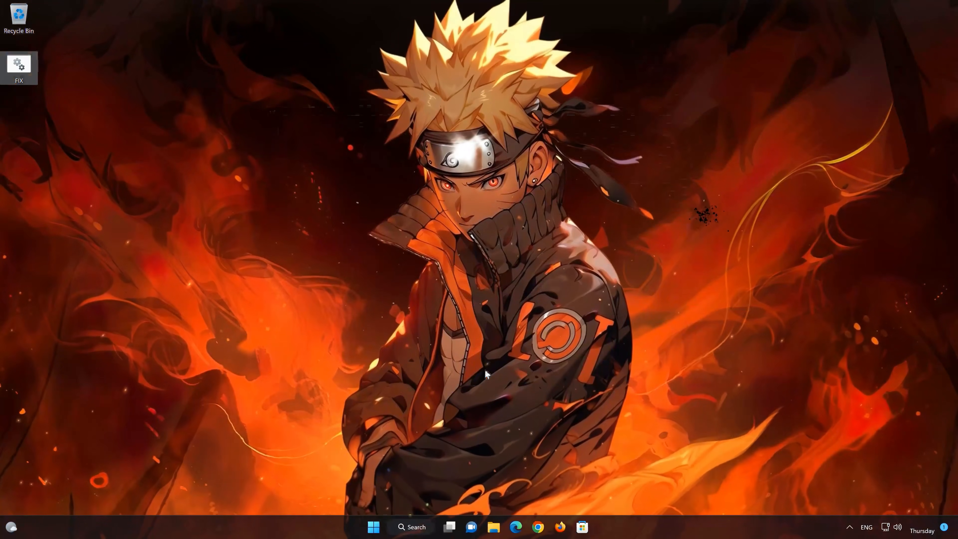
{"action": "key", "text": "super"}
{"action": "left_click", "coordinate": [602, 492]}
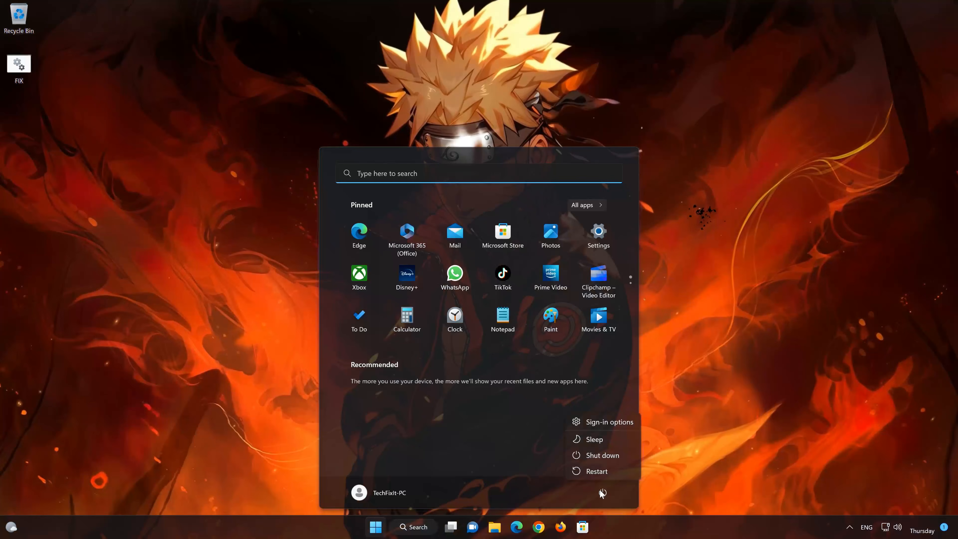
{"action": "left_click", "coordinate": [604, 472]}
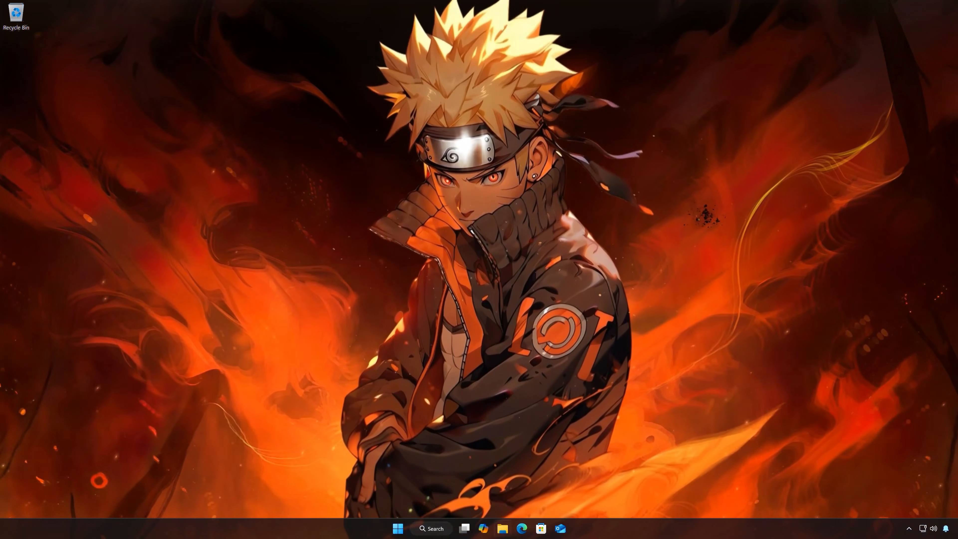
Switch to Microsoft Edge and go to the copied address microsoft.com/en-us/software-download/windows11
{"action": "left_click", "coordinate": [528, 529]}
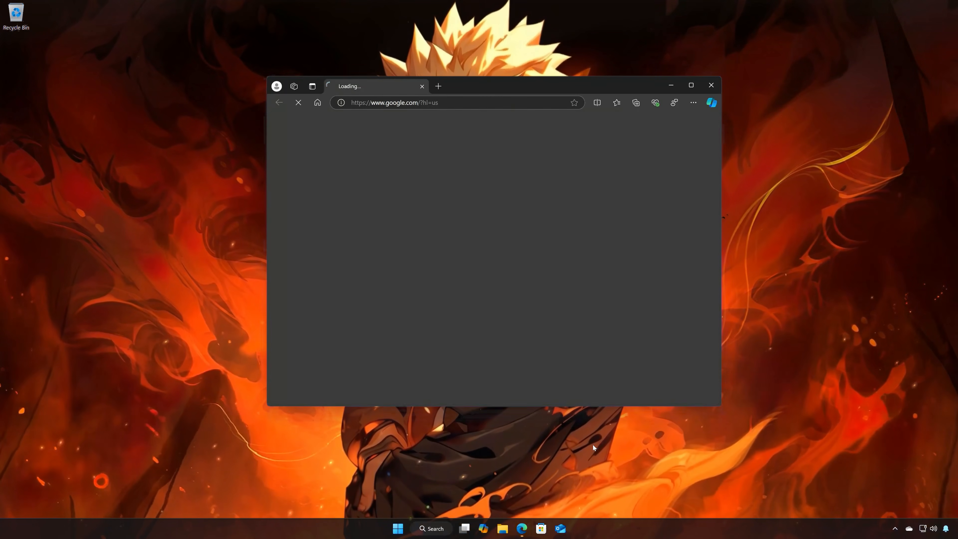
{"action": "right_click", "coordinate": [453, 101]}
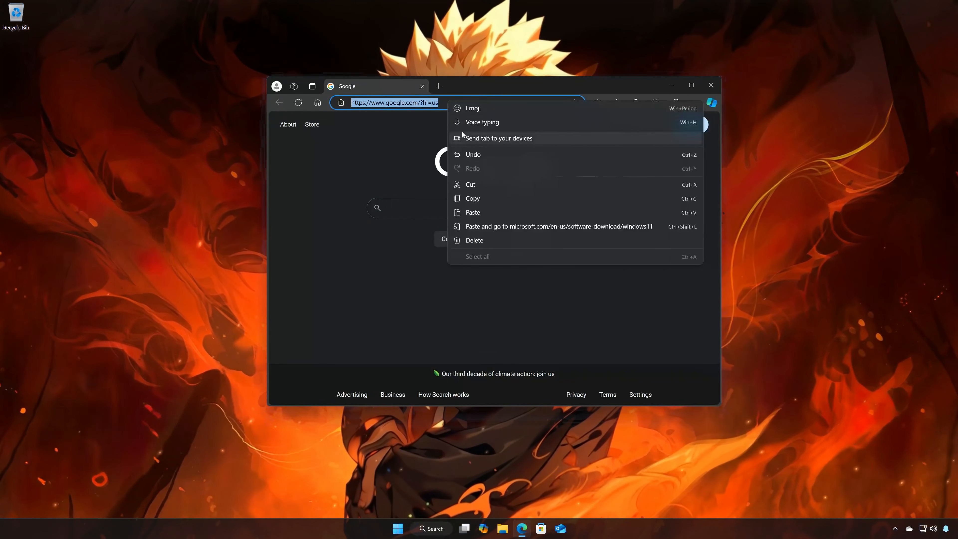
{"action": "left_click", "coordinate": [468, 225]}
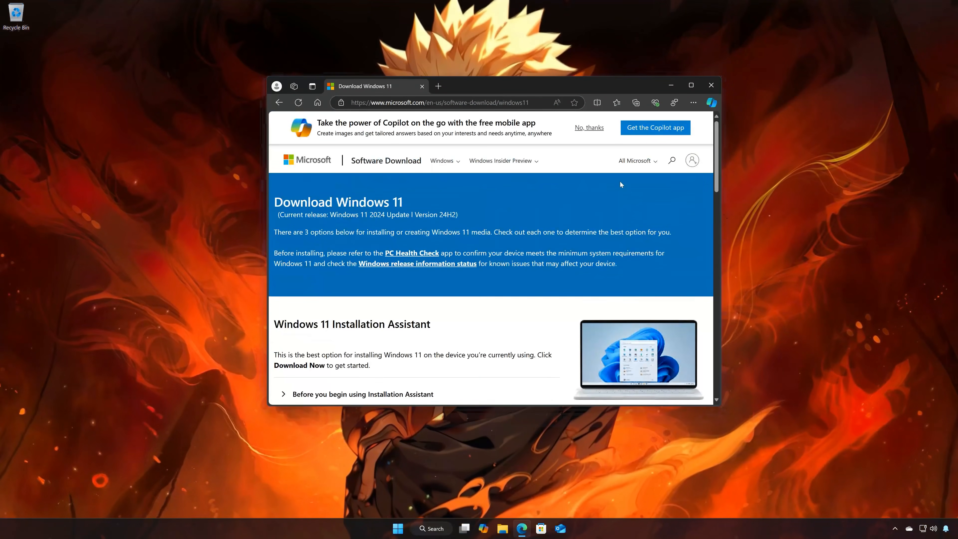
Download the media creation tool under Create Windows 11 Installation Media, launch mediacreationtool.exe, and allow it to make changes
{"action": "scroll", "coordinate": [619, 181], "scroll_direction": "down", "scroll_amount": 5}
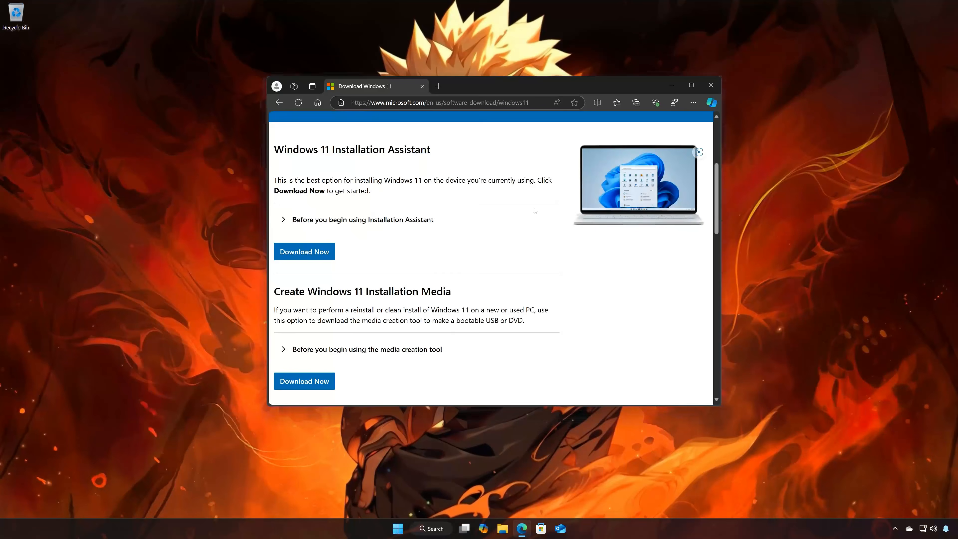
{"action": "left_click", "coordinate": [320, 381]}
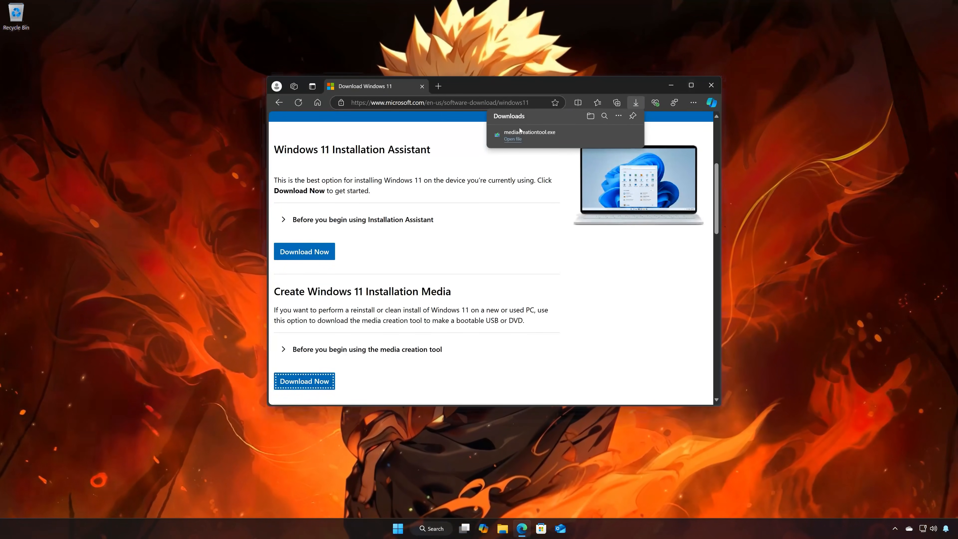
{"action": "left_click", "coordinate": [551, 136]}
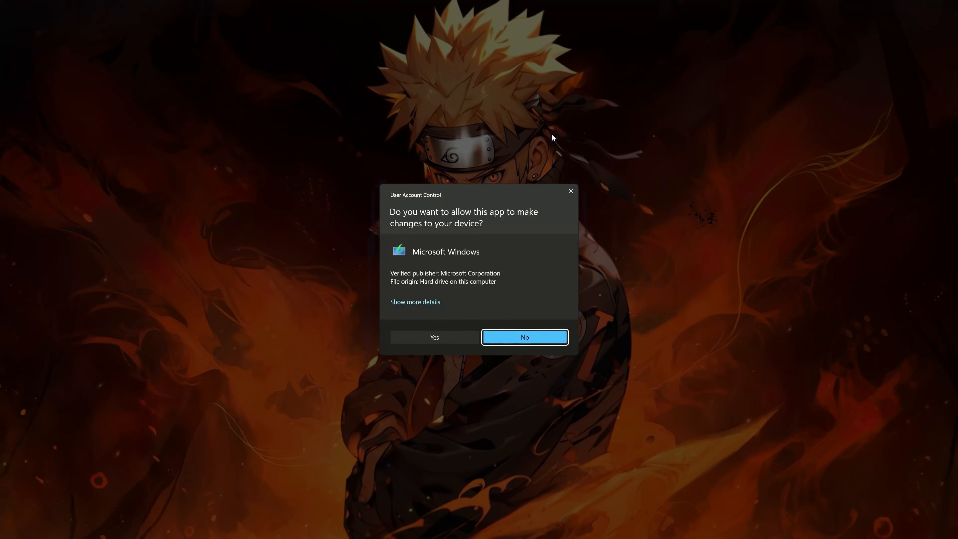
{"action": "left_click", "coordinate": [435, 339]}
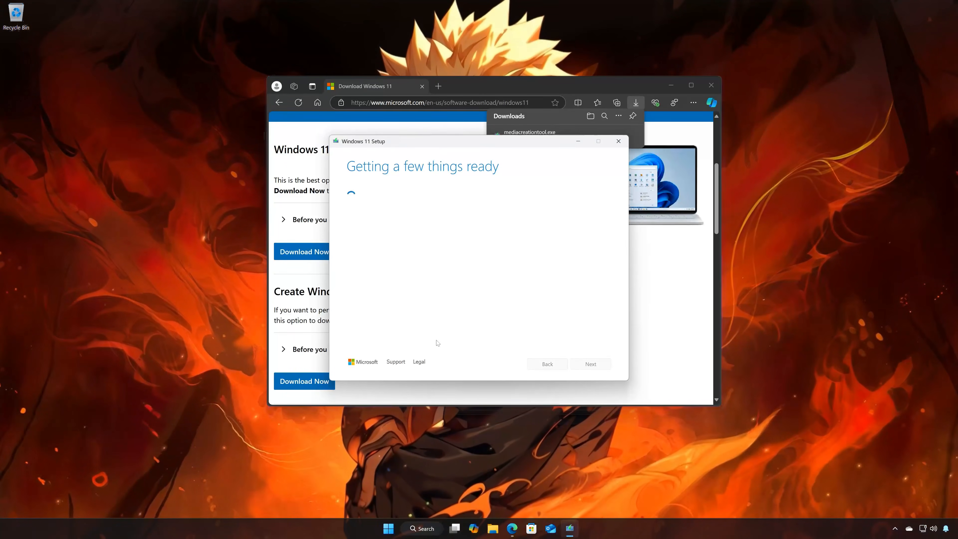
Close the browser, accept the media creation tool's license terms, keep the recommended language and edition, and choose ISO file as the media
{"action": "left_click", "coordinate": [715, 85]}
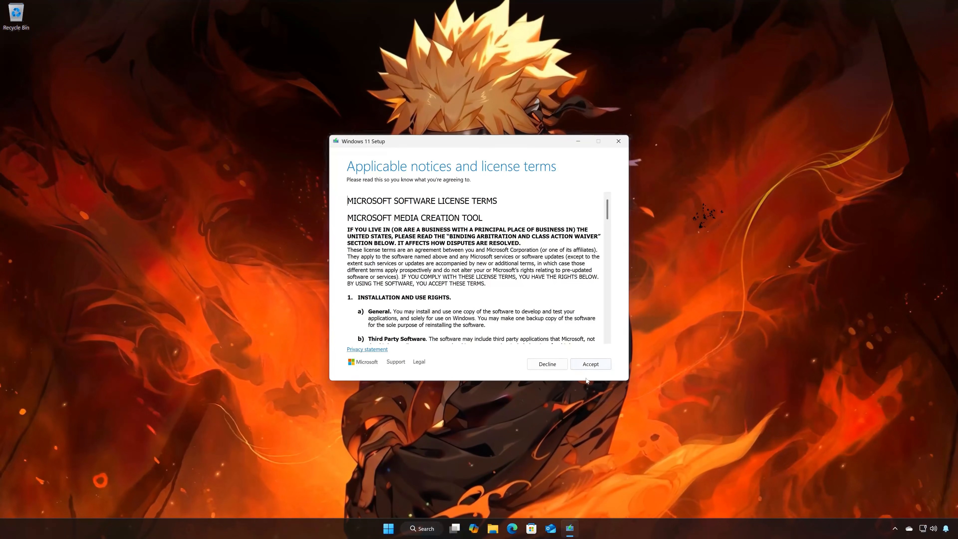
{"action": "left_click", "coordinate": [590, 364]}
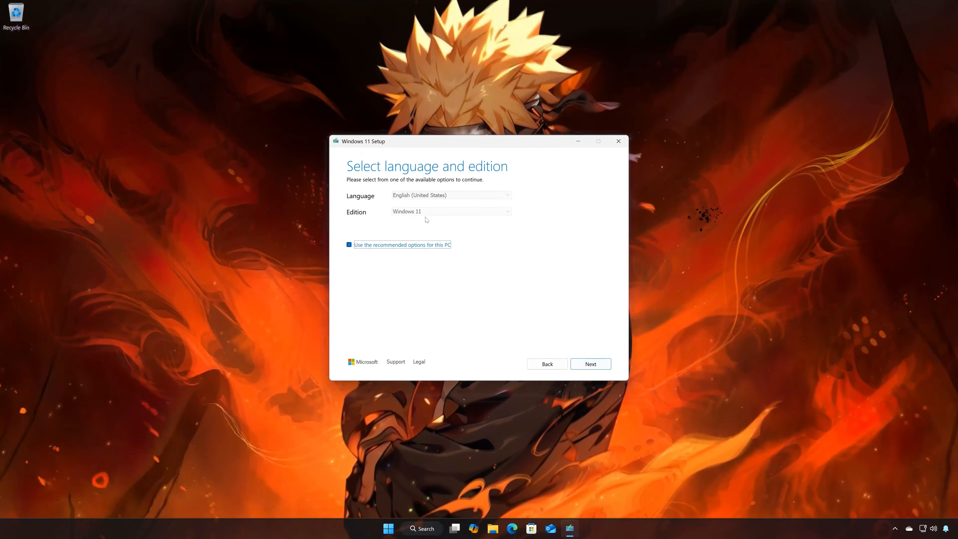
{"action": "left_click", "coordinate": [588, 365]}
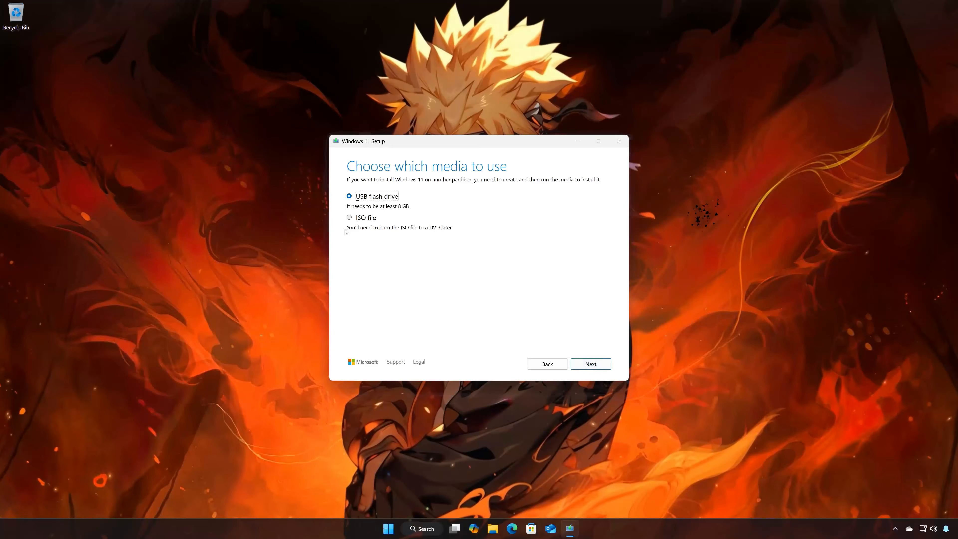
{"action": "left_click", "coordinate": [350, 218]}
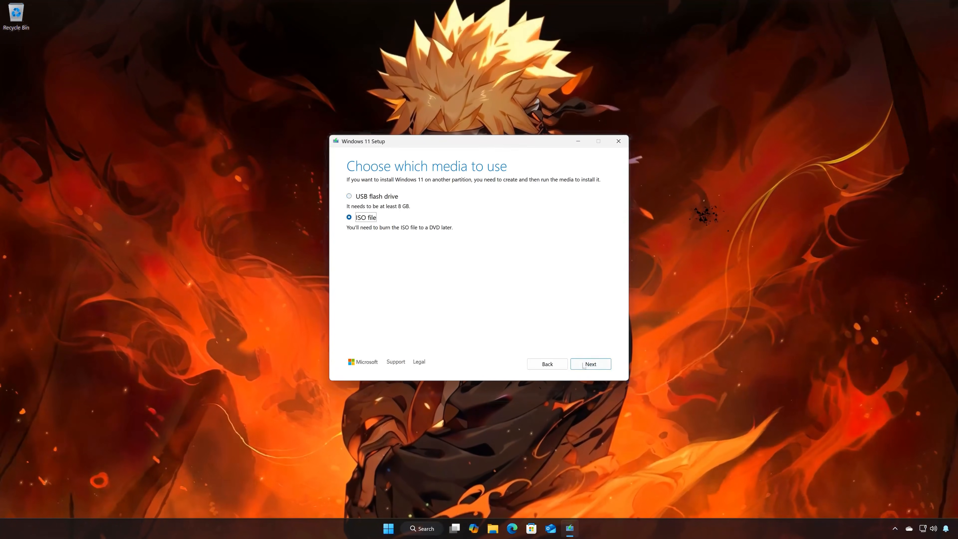
{"action": "left_click", "coordinate": [590, 364]}
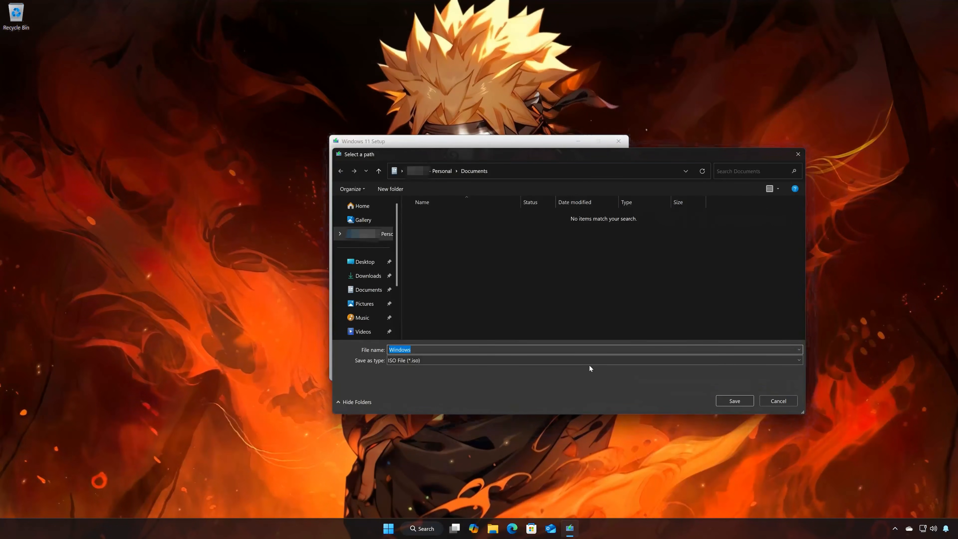
Save the ISO file to the Desktop as Windows 11 and finish the media creation tool once the file is created
{"action": "left_click", "coordinate": [365, 261]}
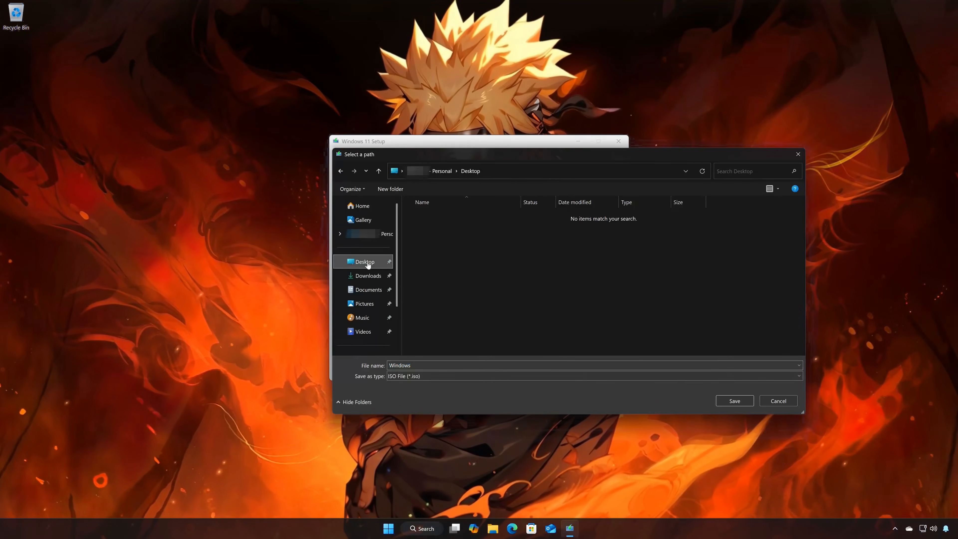
{"action": "type", "text": "11"}
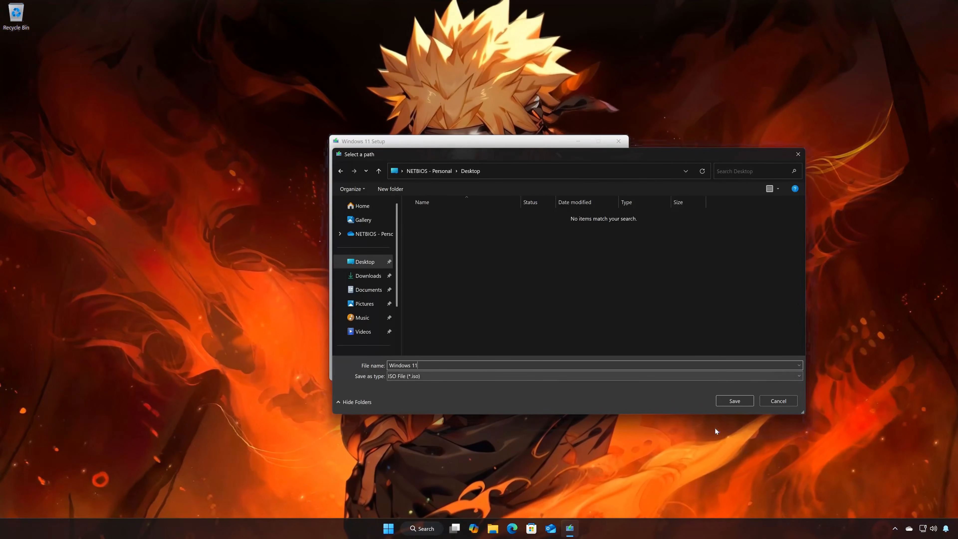
{"action": "left_click", "coordinate": [730, 400]}
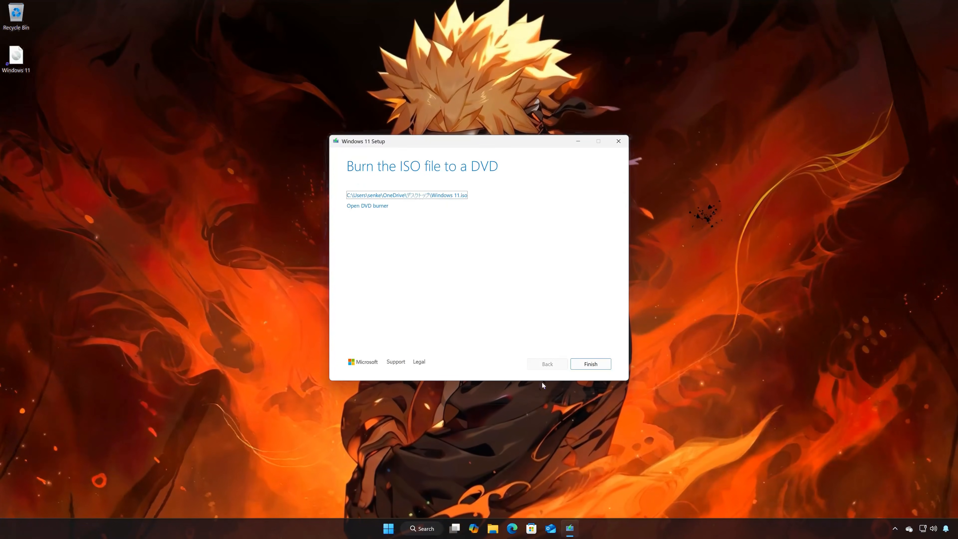
{"action": "left_click", "coordinate": [590, 364]}
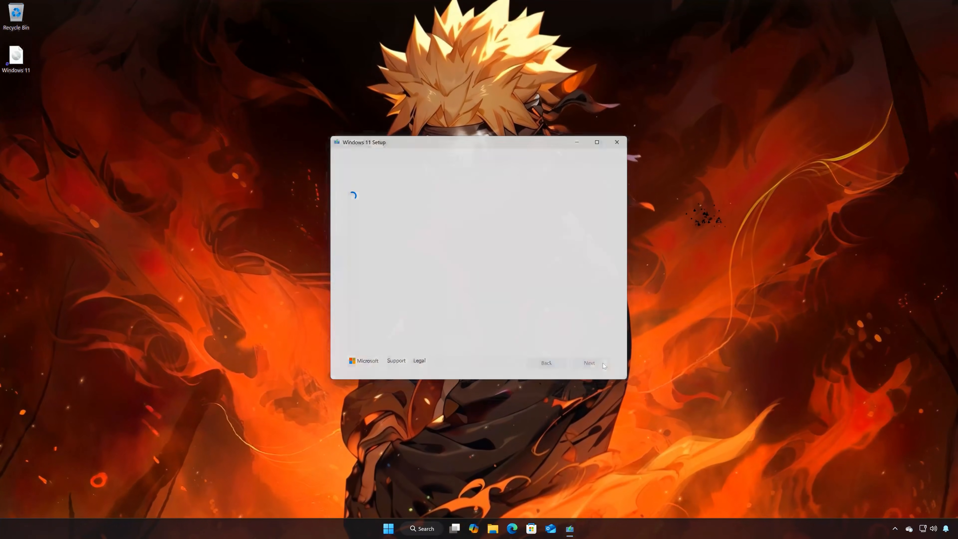
Open the Windows 11 ISO from the desktop, run its setup application with permission to make changes, and close the drive's folder window
{"action": "double_click", "coordinate": [14, 62]}
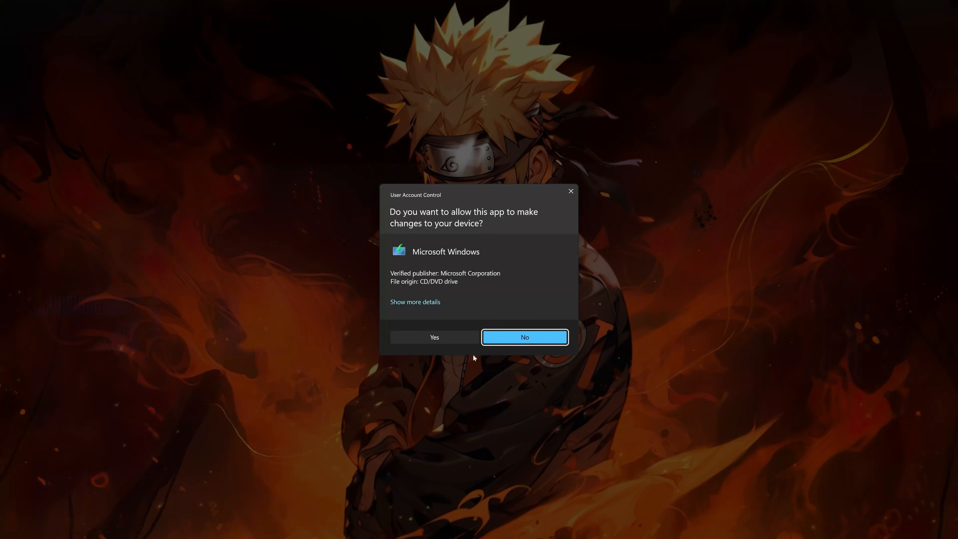
{"action": "left_click", "coordinate": [414, 338]}
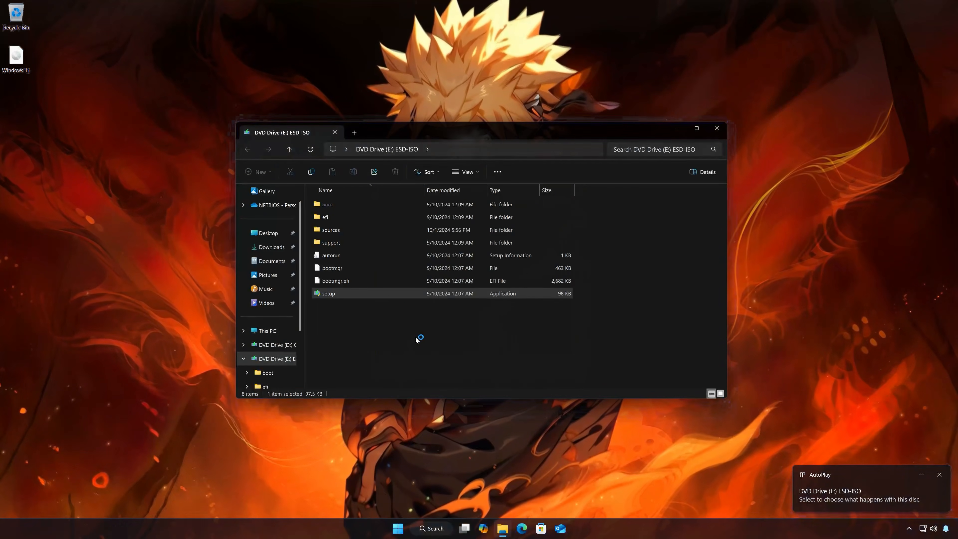
{"action": "left_click", "coordinate": [716, 130]}
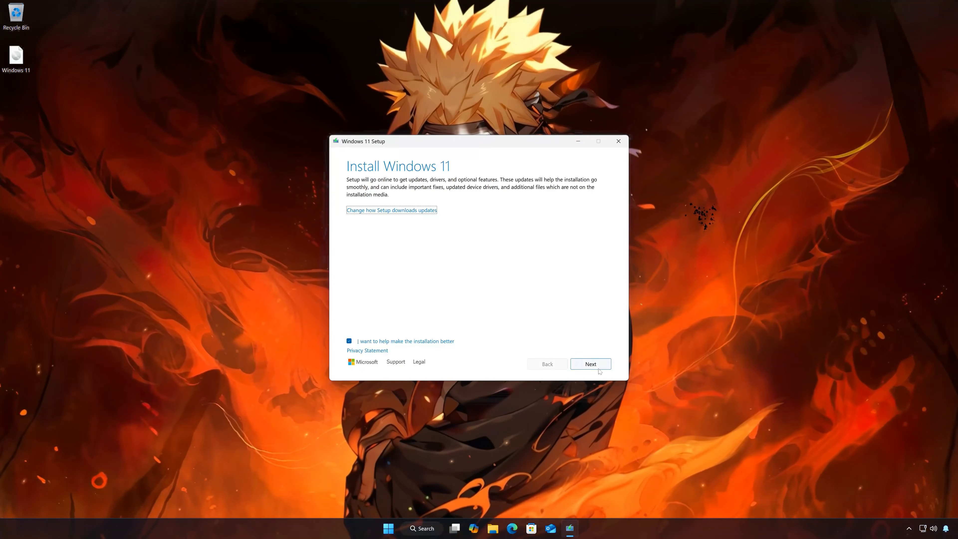
Continue through Windows 11 Setup, accept the license terms, and start installing Windows 11 Pro while keeping personal files and apps
{"action": "left_click", "coordinate": [598, 369]}
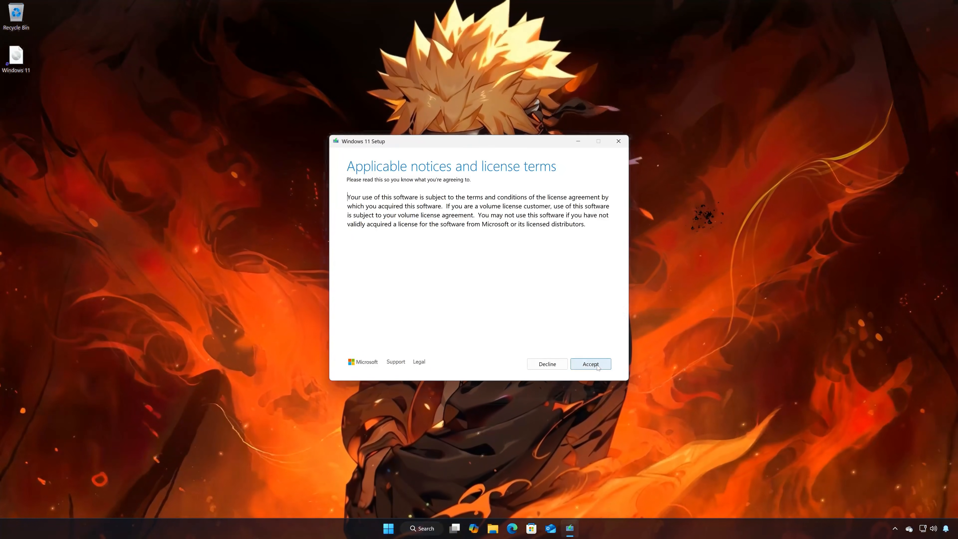
{"action": "left_click", "coordinate": [598, 366]}
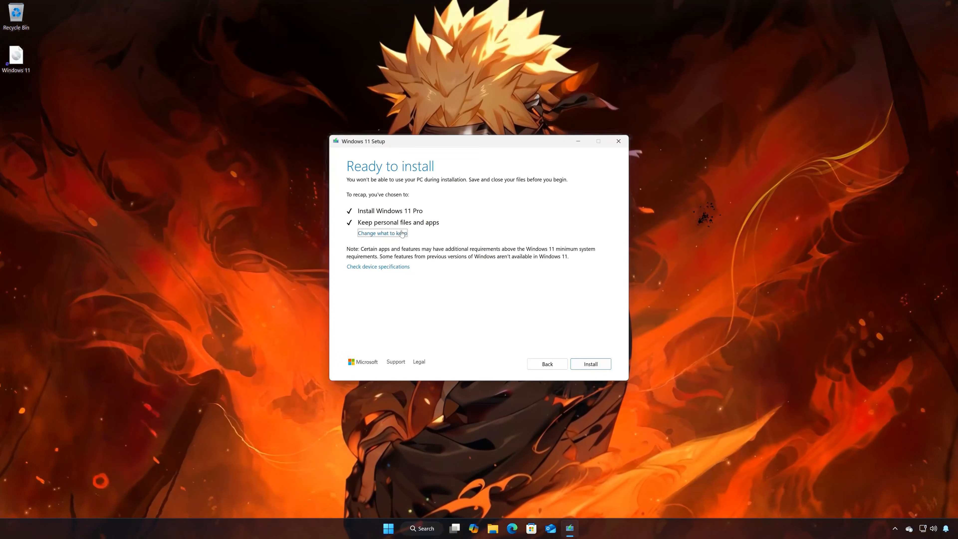
{"action": "left_click", "coordinate": [595, 366]}
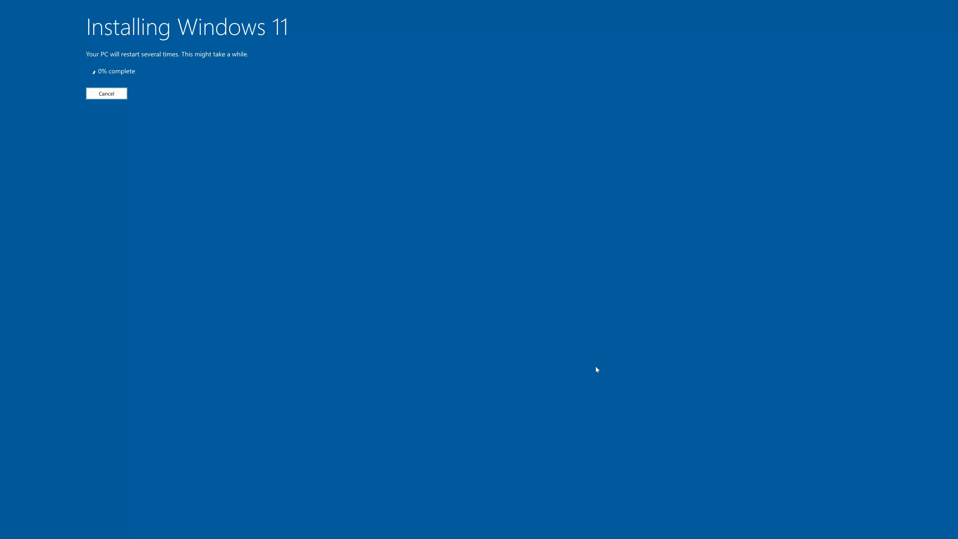